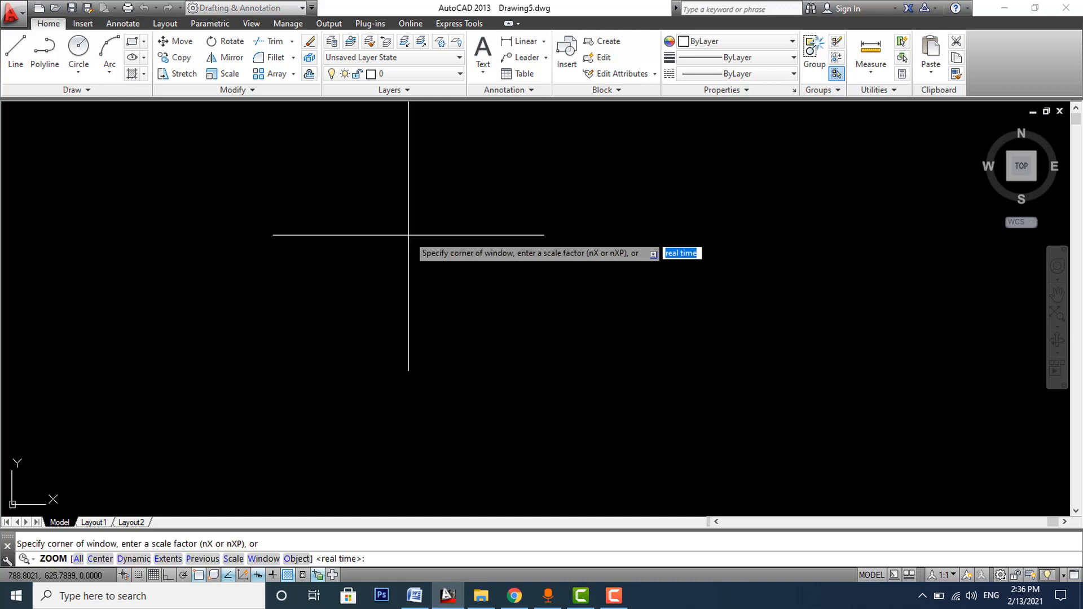
Step: Zoom to the full drawing area and draw a freehand horizontal rectangle from two opposite corners
text(a)
key(Return)
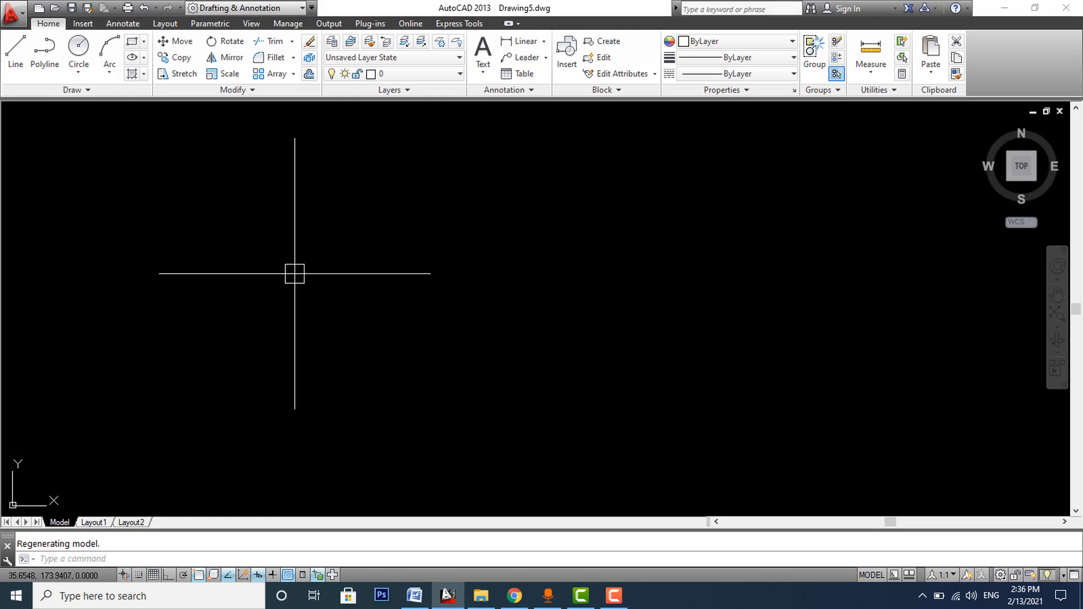
click(132, 43)
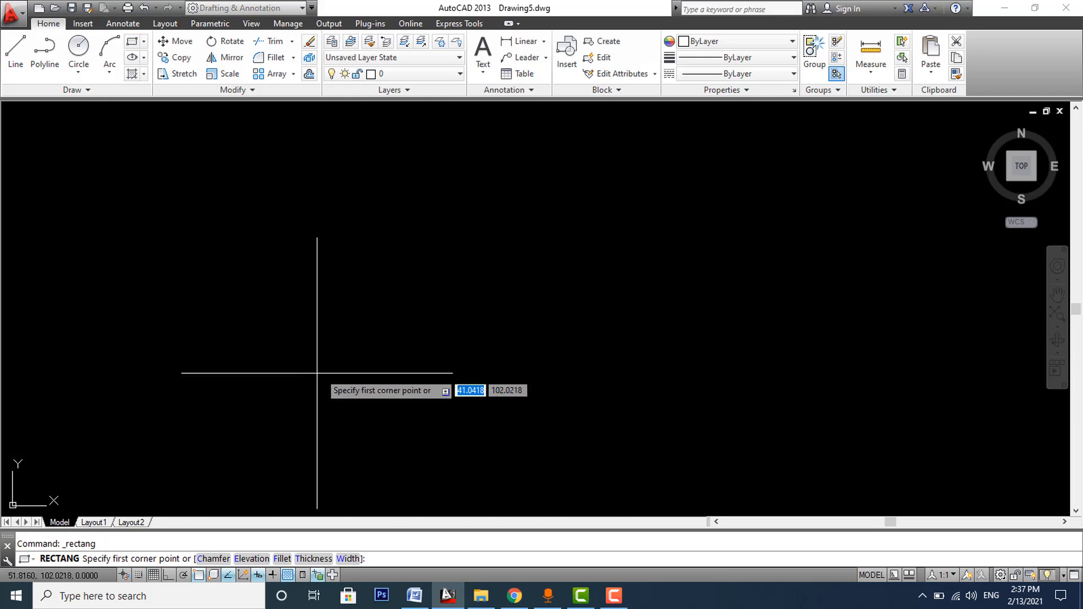
click(243, 198)
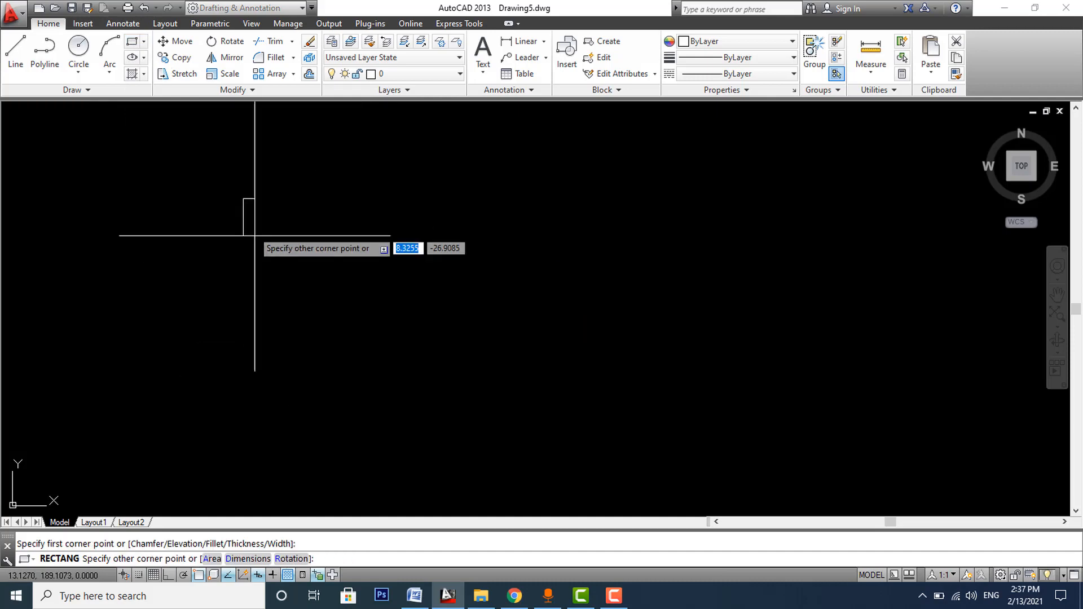
click(570, 329)
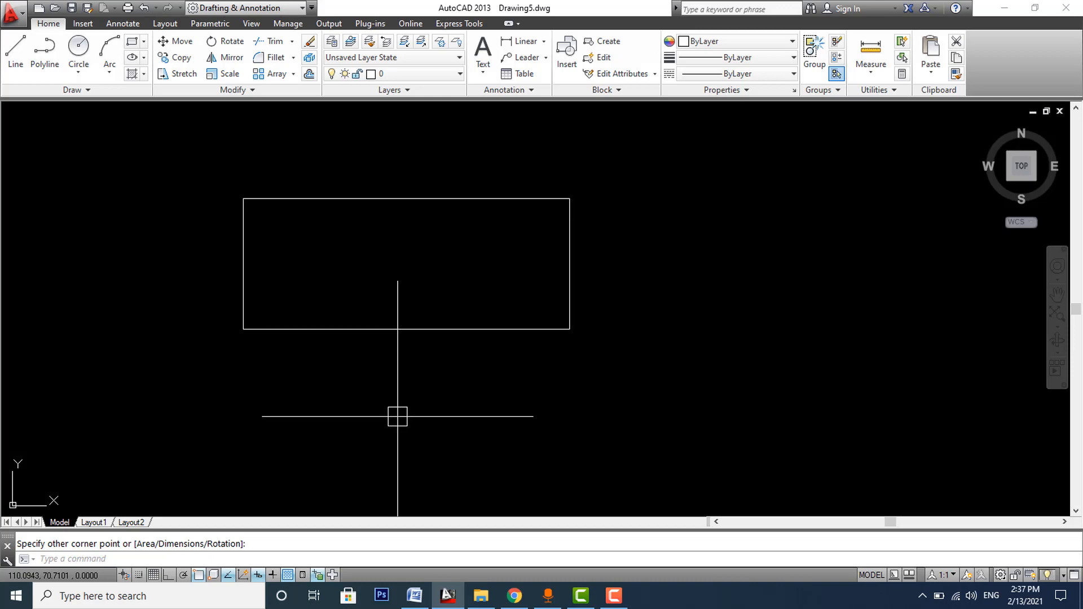
Step: Draw a second freehand rectangle to the right of the first one using the RECTANG command
middle_drag(452, 292, 361, 264)
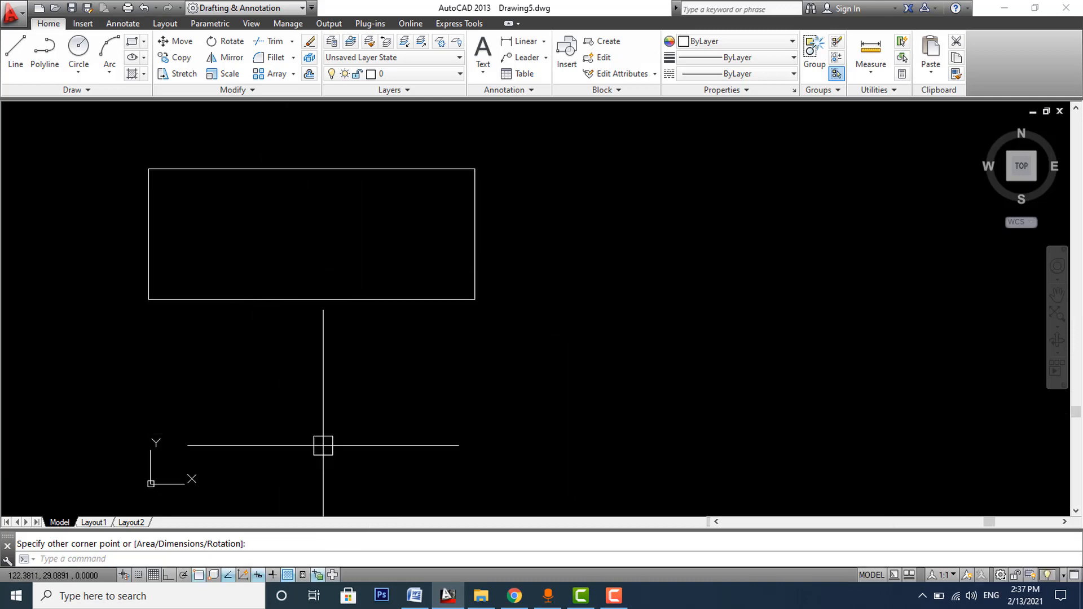
click(331, 562)
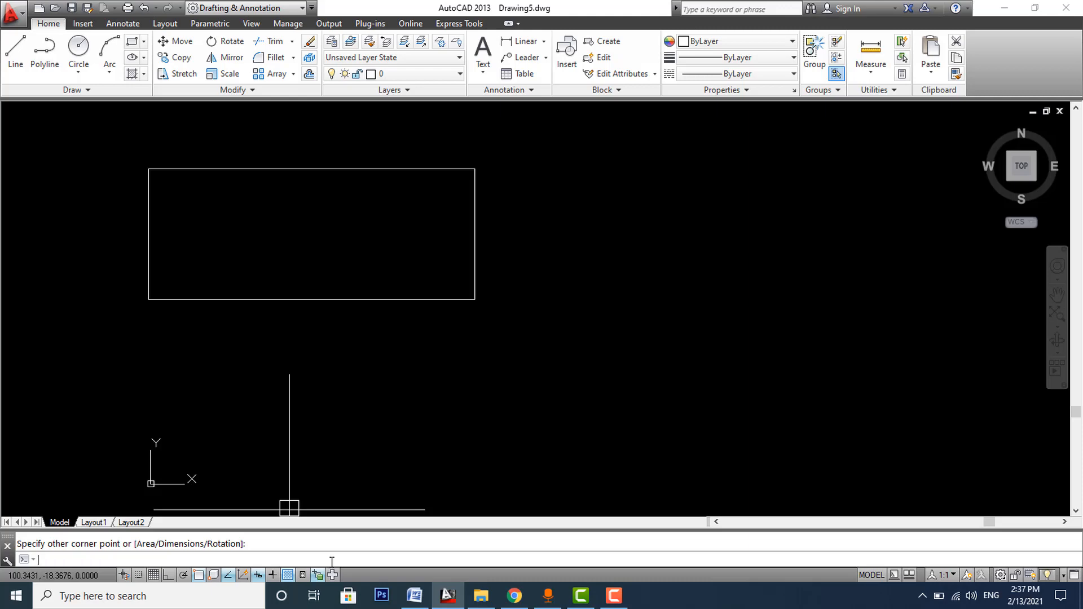
key(Escape)
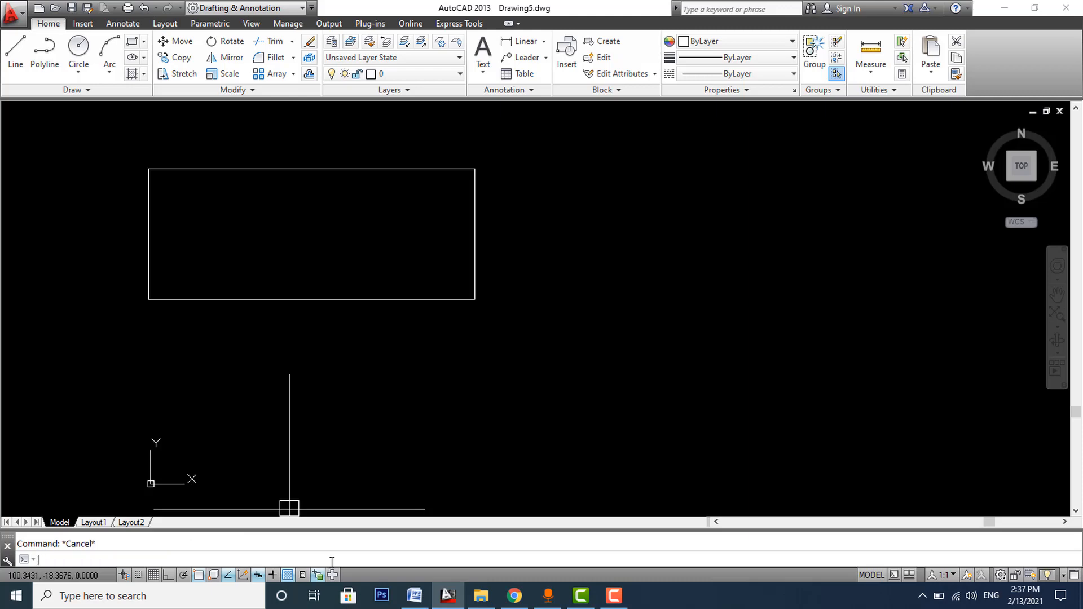
text(RE)
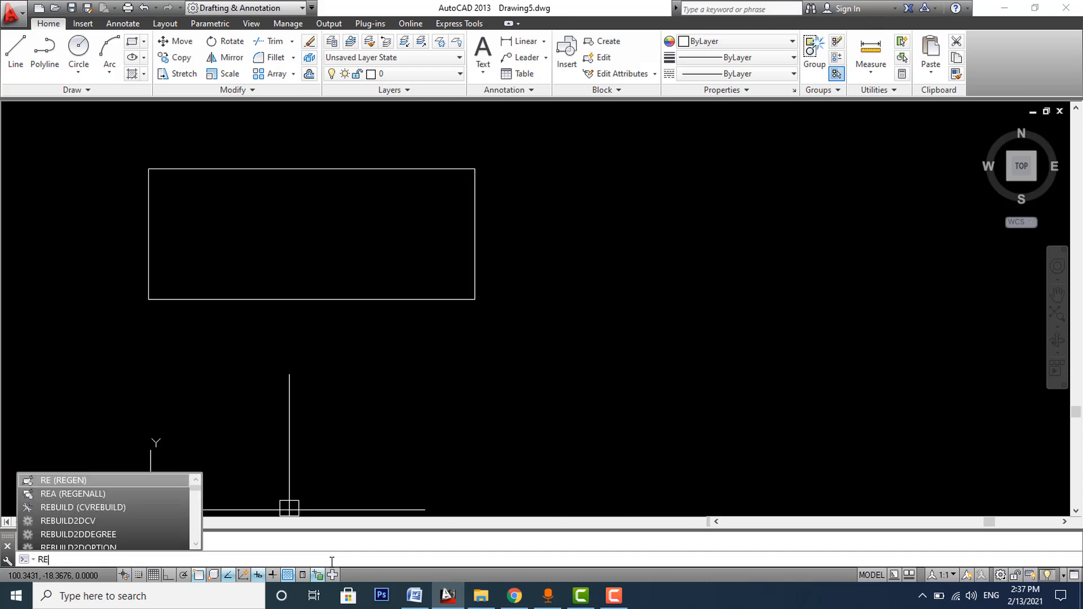
text(C)
key(Return)
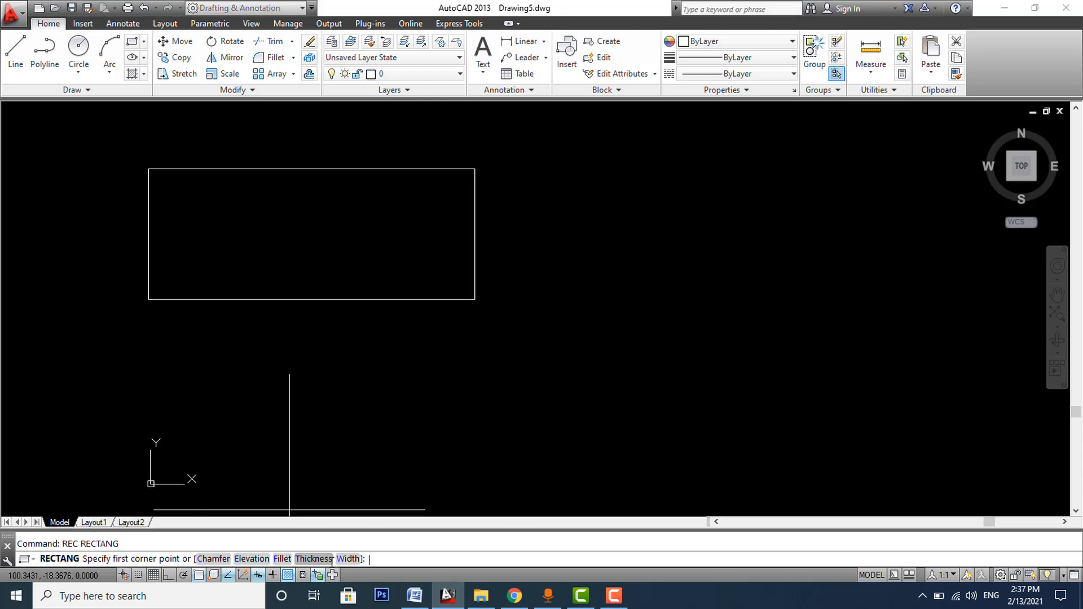
click(532, 168)
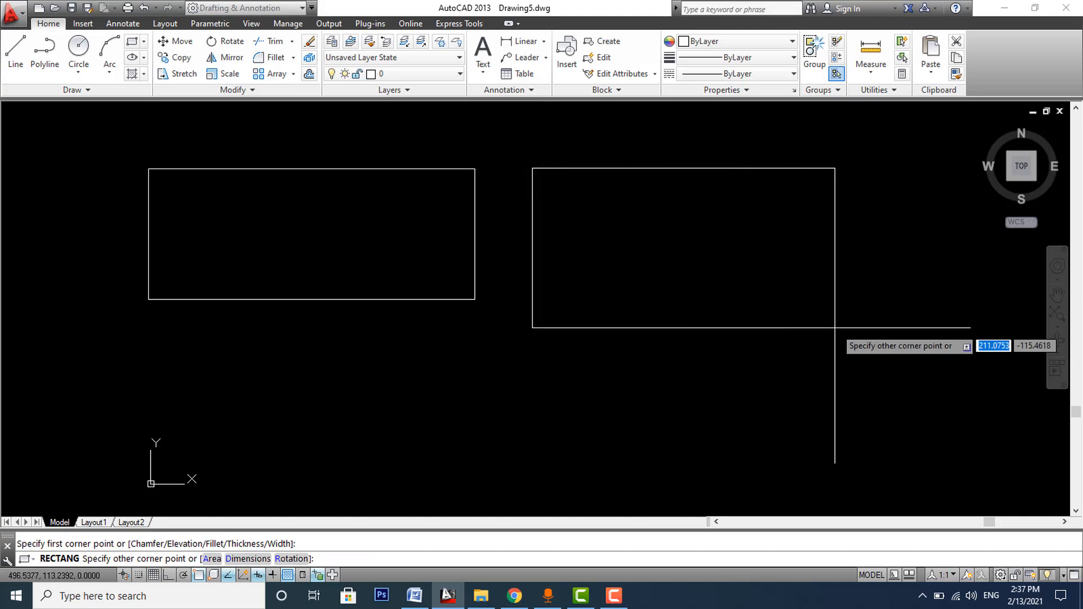
click(893, 329)
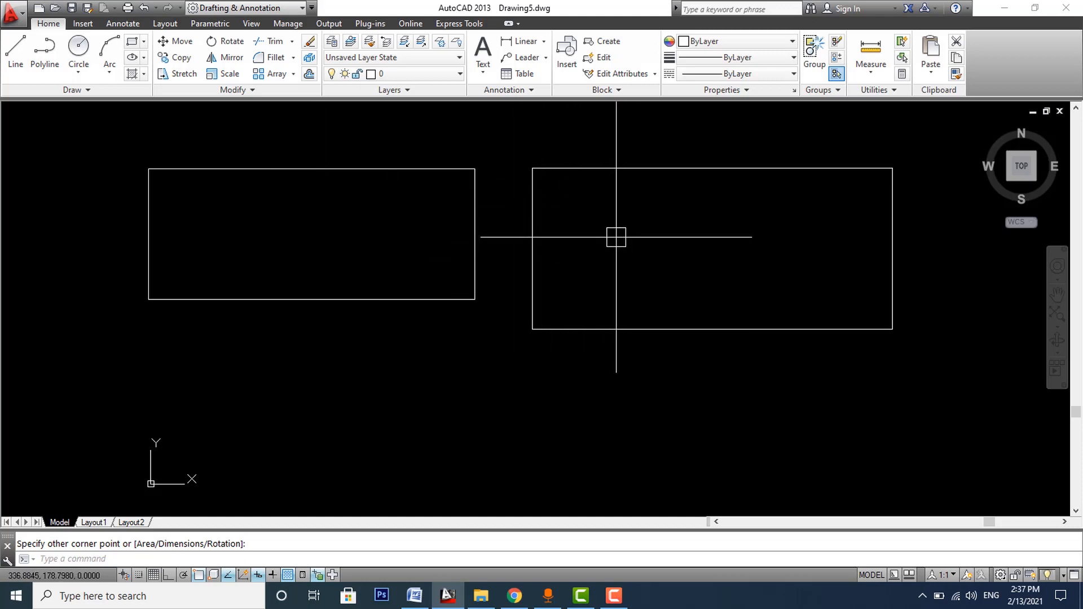
Step: Erase both freehand rectangles from the drawing
middle_drag(616, 237, 618, 236)
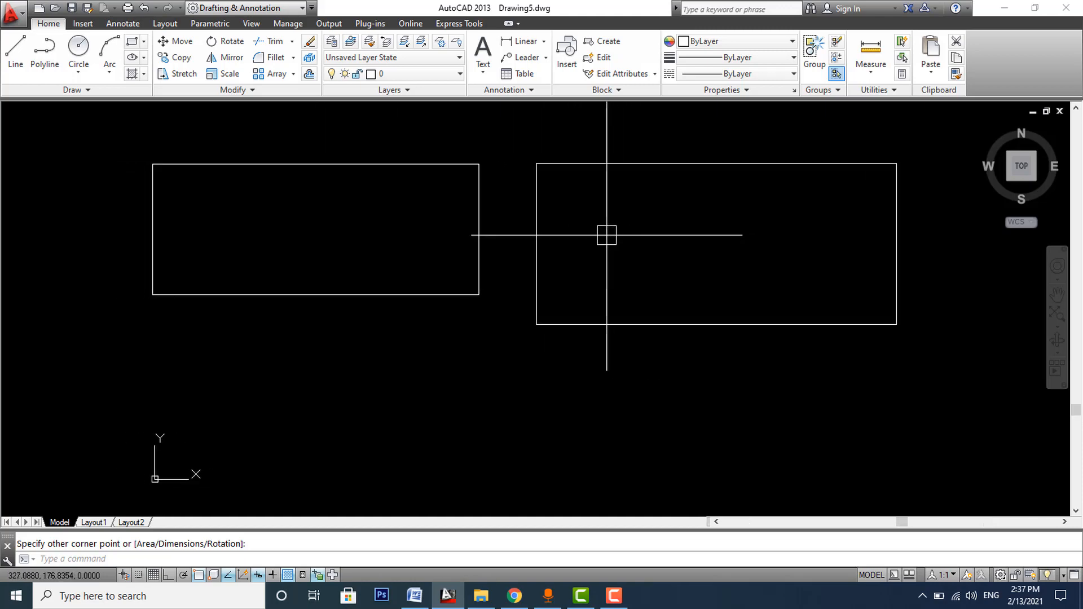
click(689, 228)
click(393, 238)
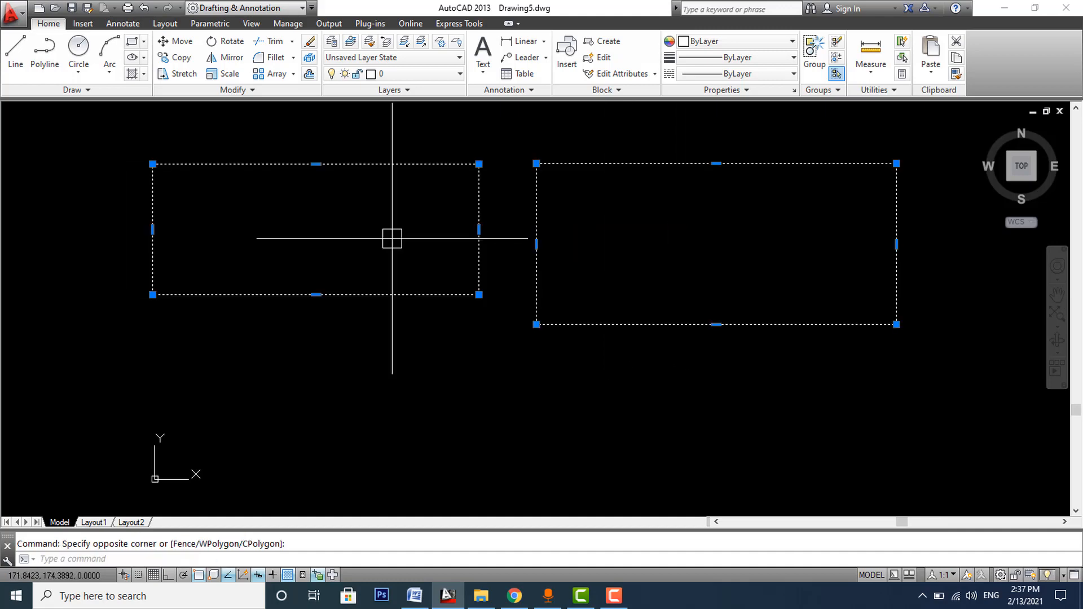
key(Delete)
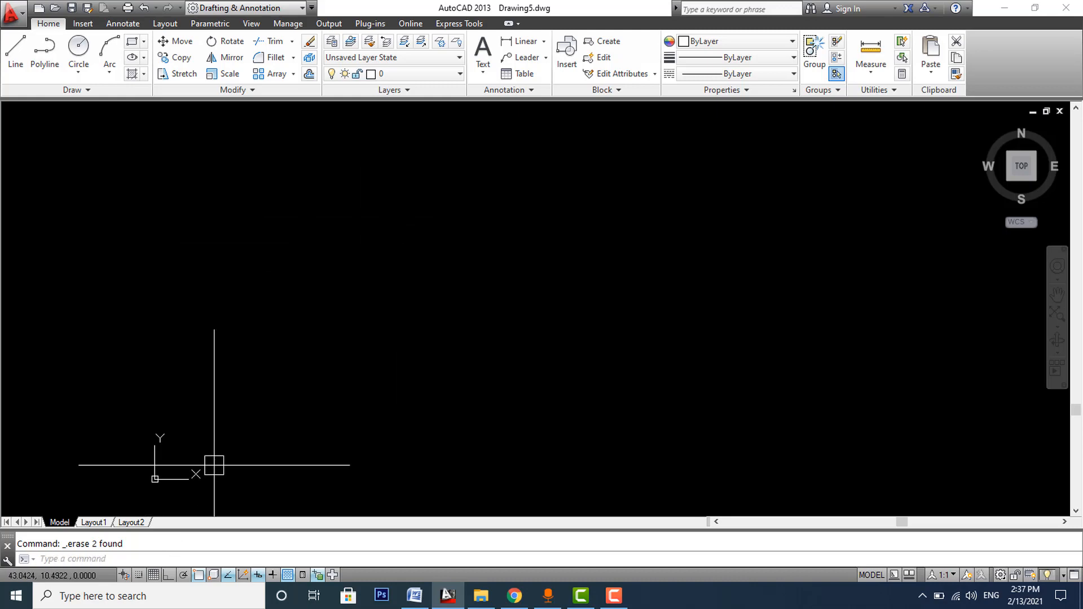
text(REC)
key(Return)
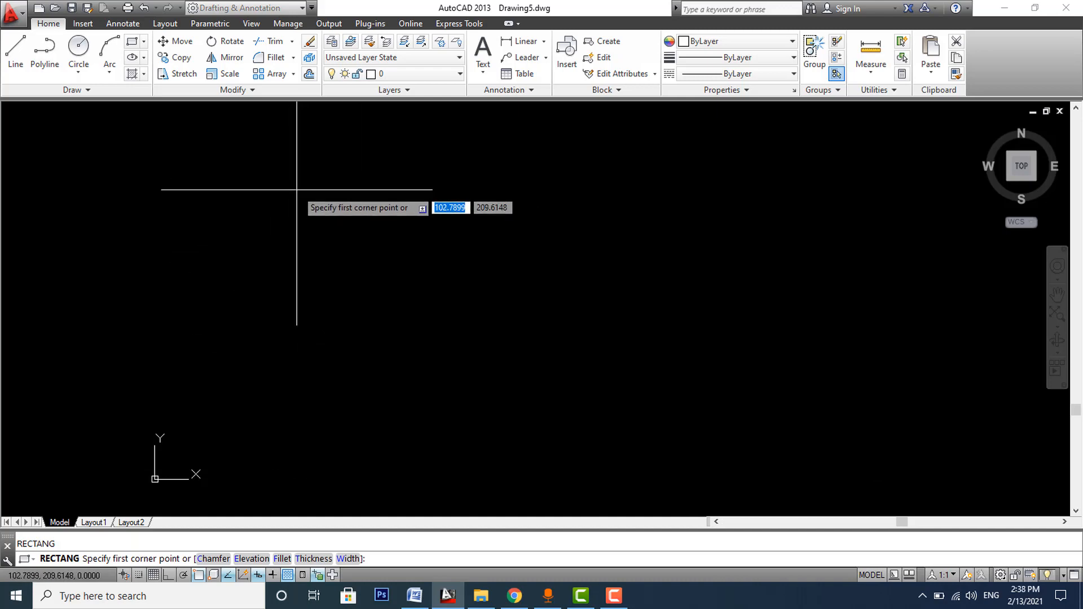
click(297, 190)
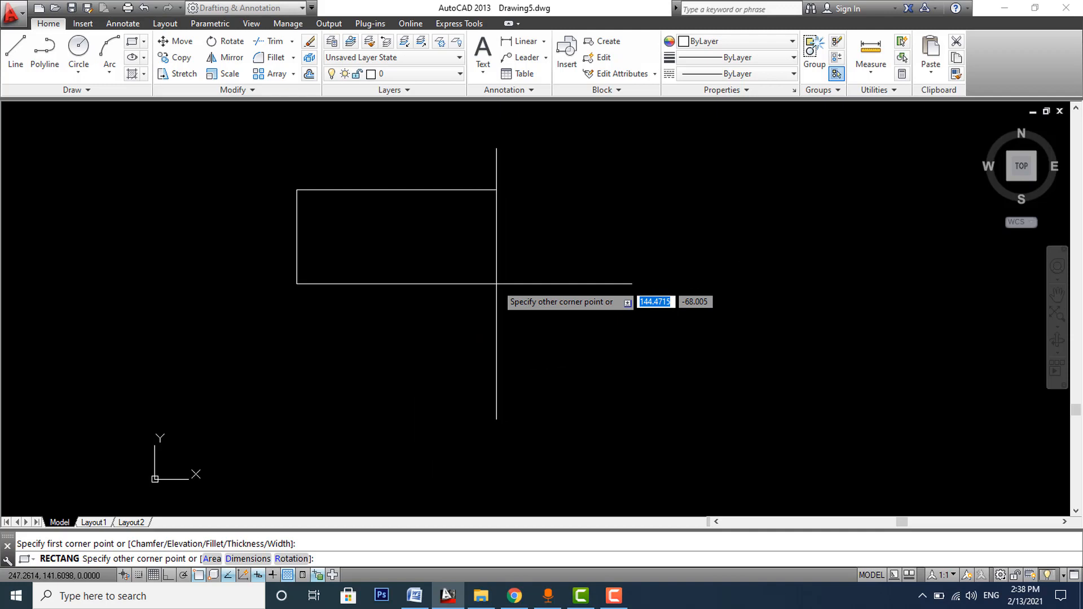
text(@)
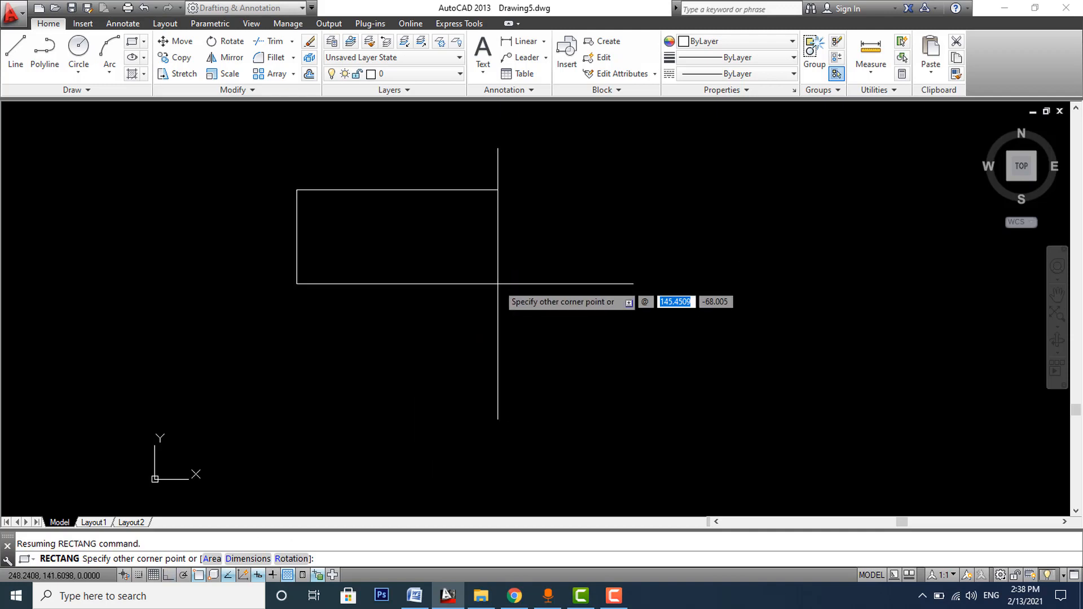
text(40)
key(Tab)
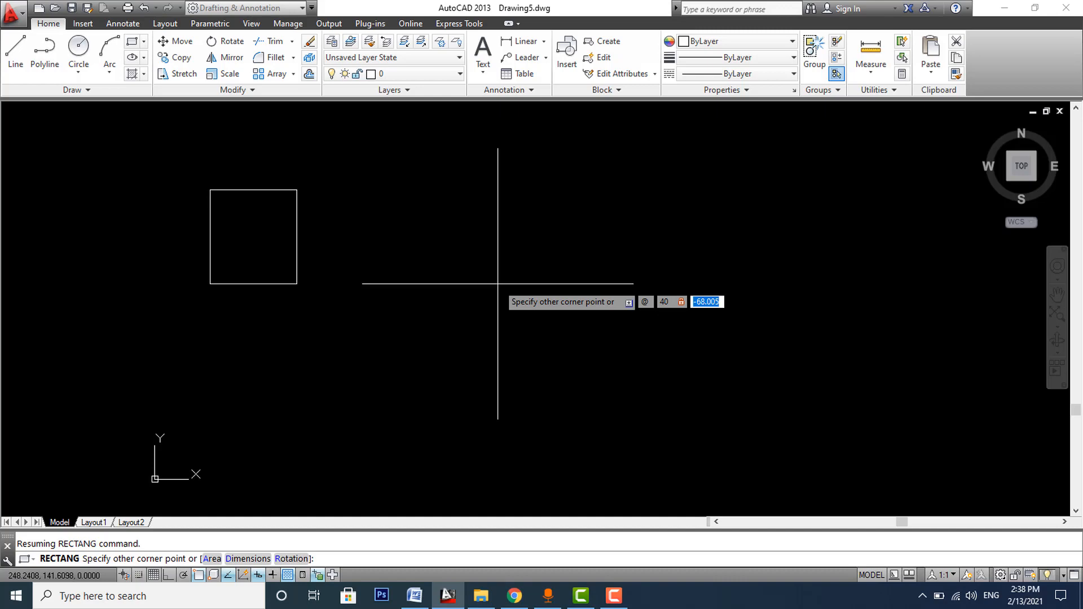
text(30)
key(Return)
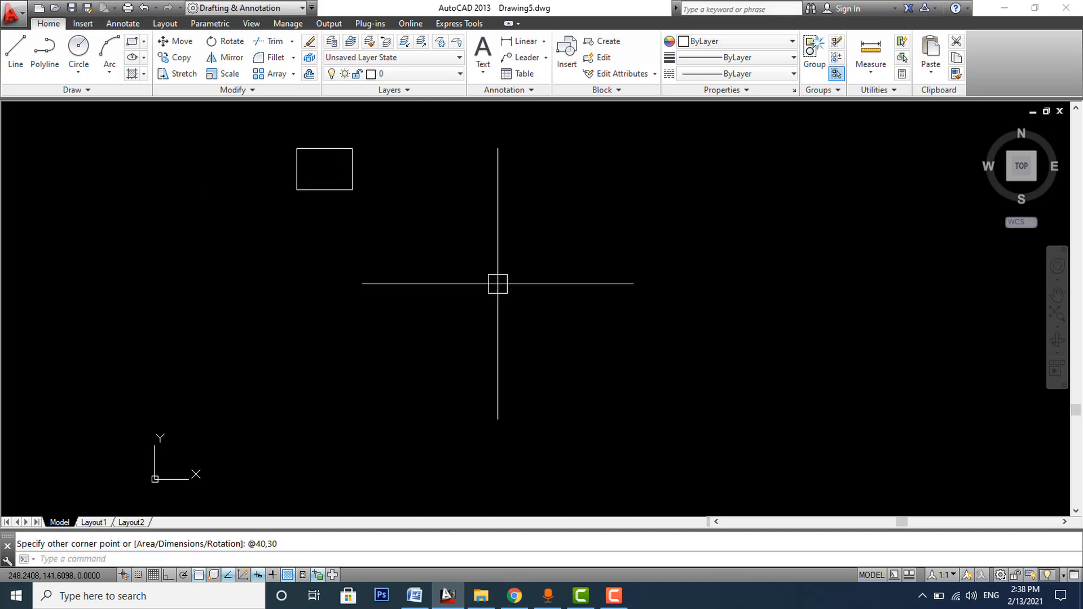
Step: Add a linear dimension for the rectangle's top edge, placing the dimension line just above it
scroll(310, 152, up, 4)
mouse_move(316, 203)
middle_down()
mouse_move(371, 266)
mouse_move(270, 260)
middle_up()
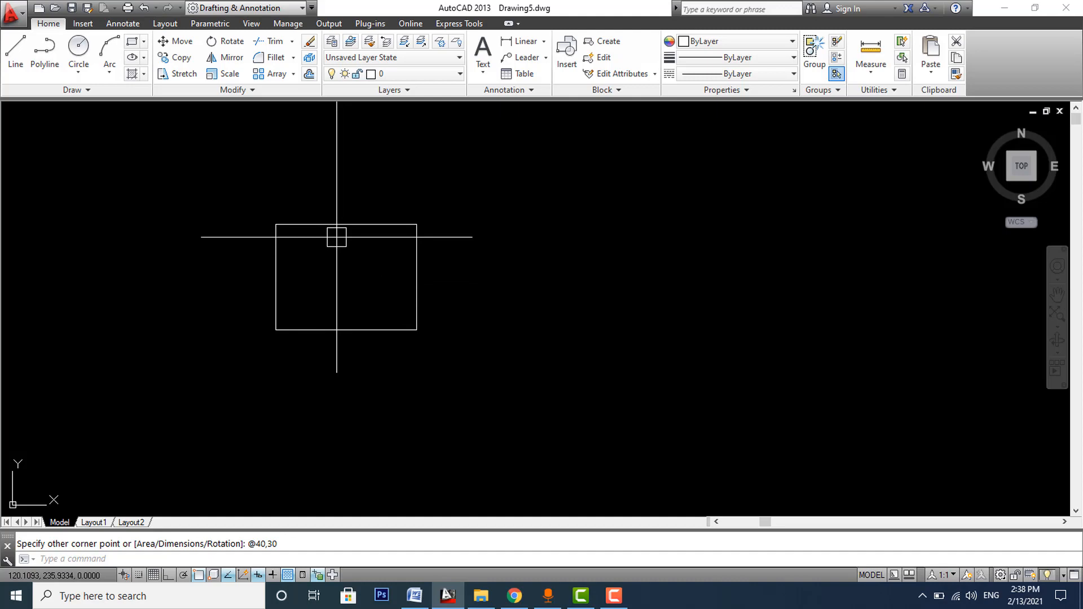
key(Escape)
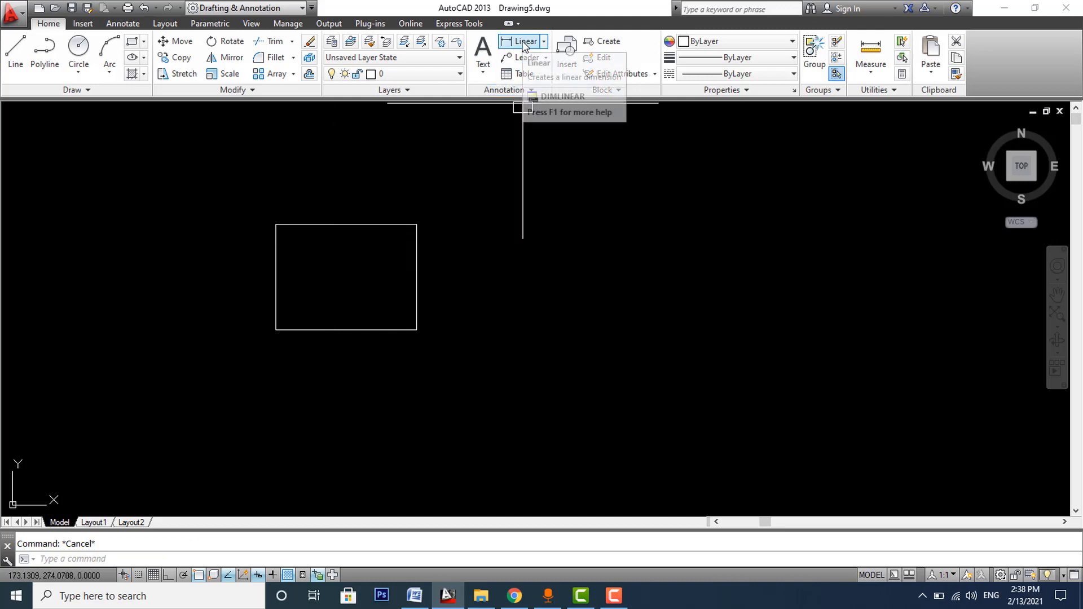
click(203, 561)
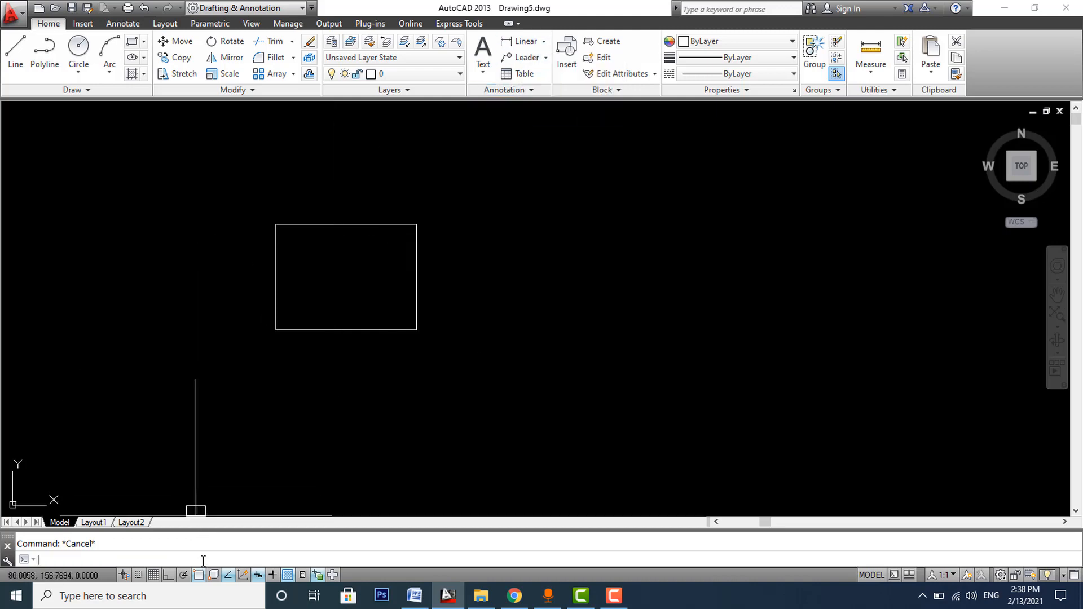
text(DLI)
key(Return)
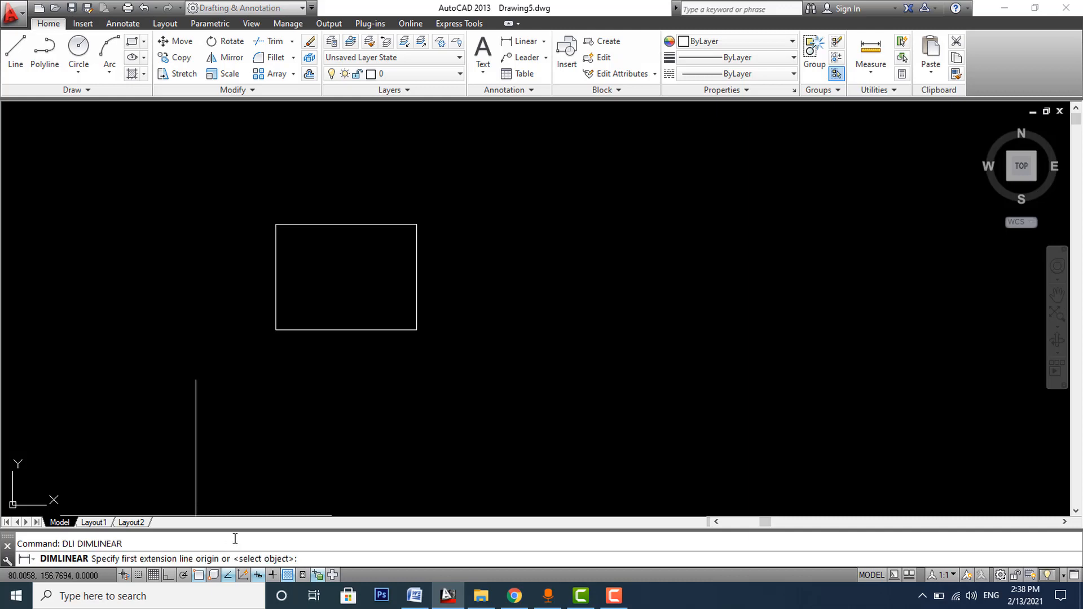
click(275, 225)
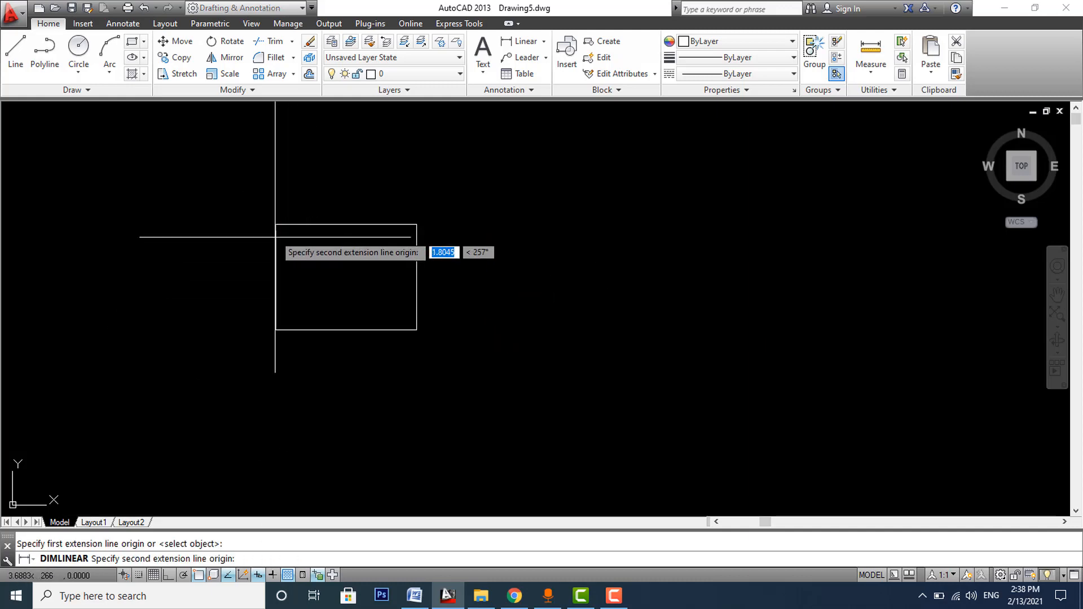
click(417, 224)
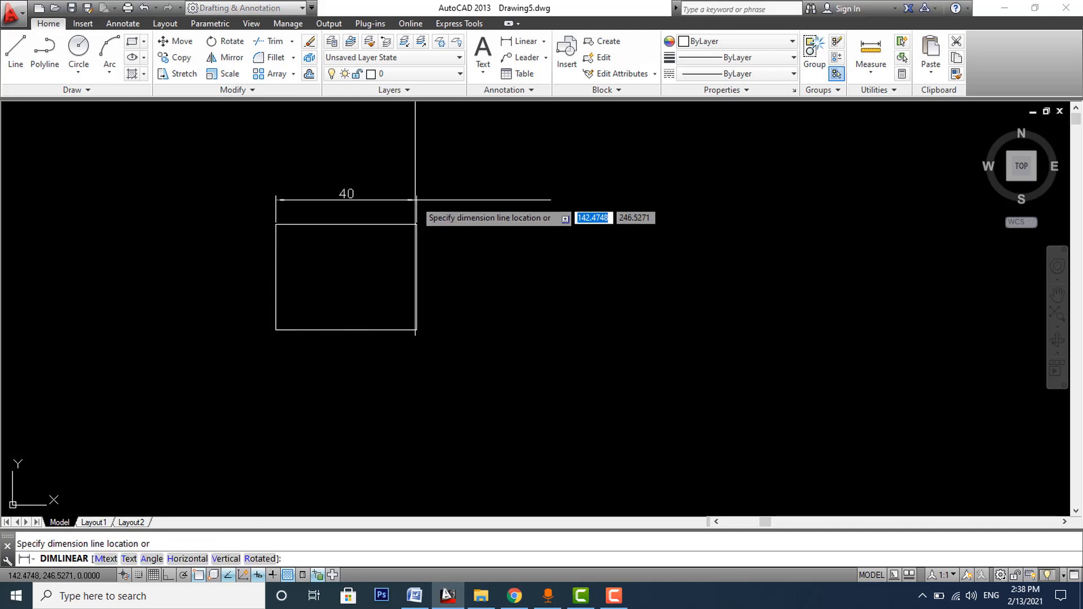
click(417, 199)
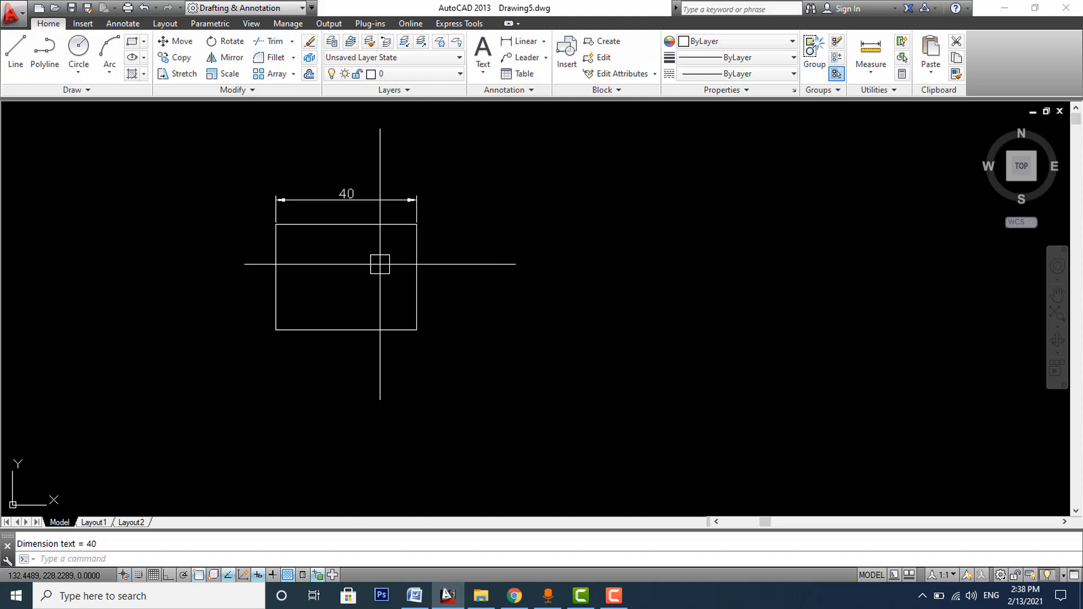
Step: Add a linear dimension for the rectangle's right edge, placing the dimension line just outside it
key(Return)
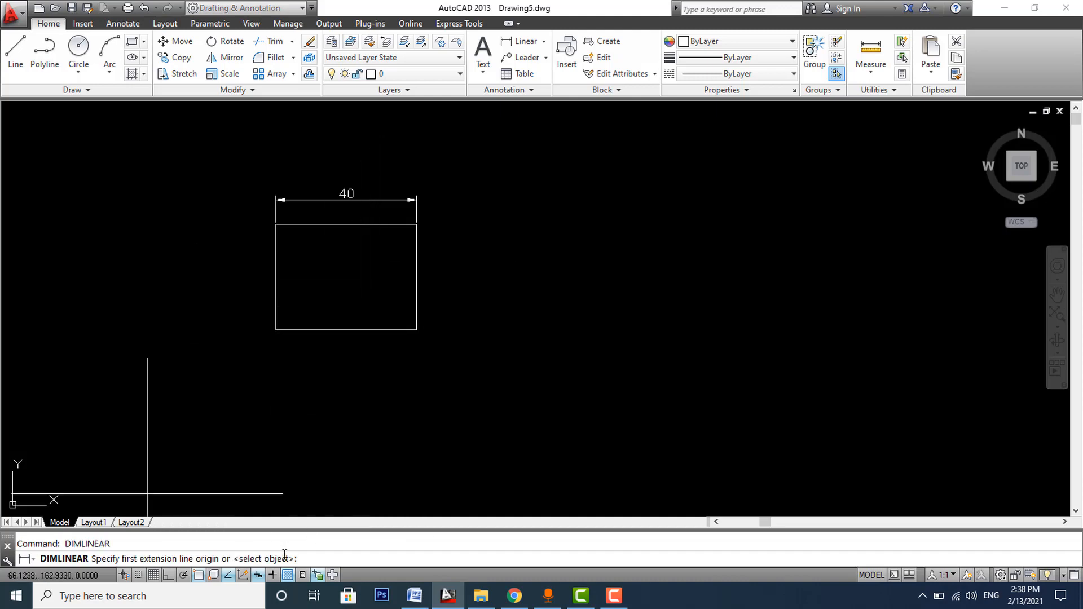
click(416, 224)
click(416, 329)
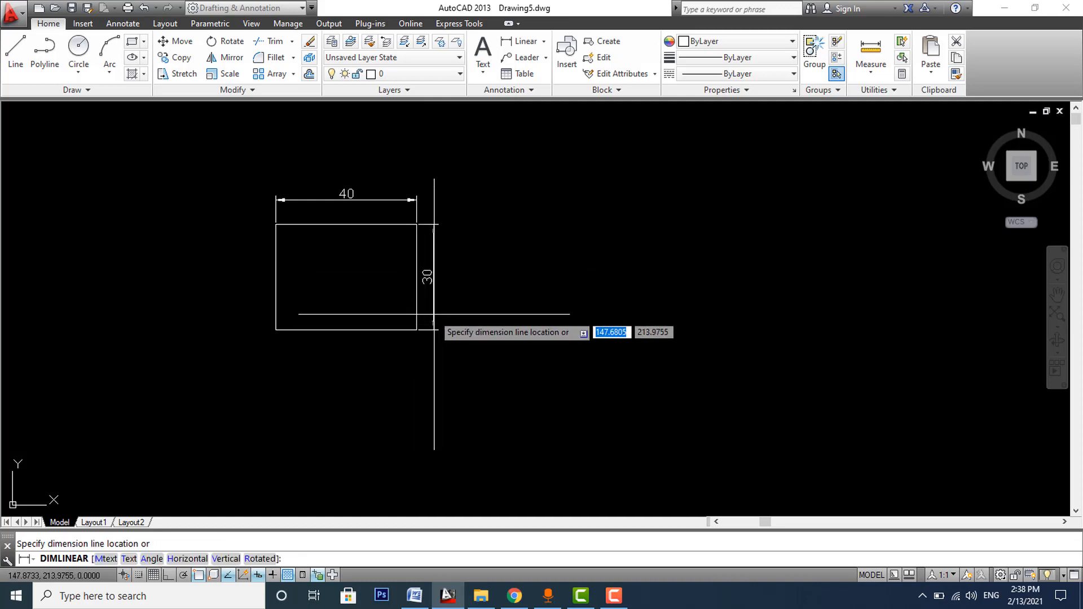
click(443, 310)
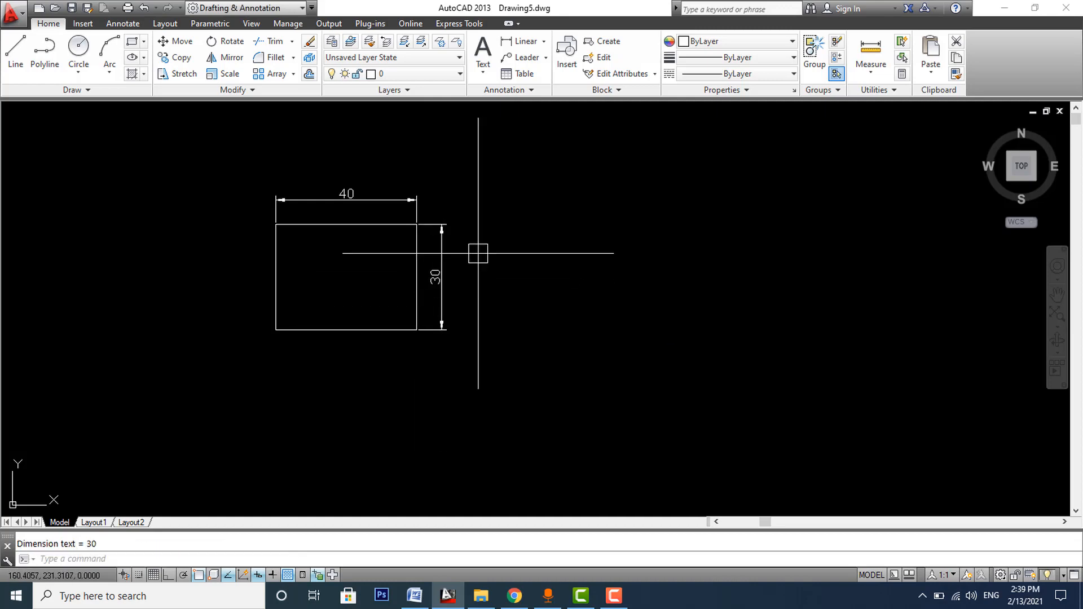
scroll(359, 208, up, 2)
middle_drag(332, 302, 387, 303)
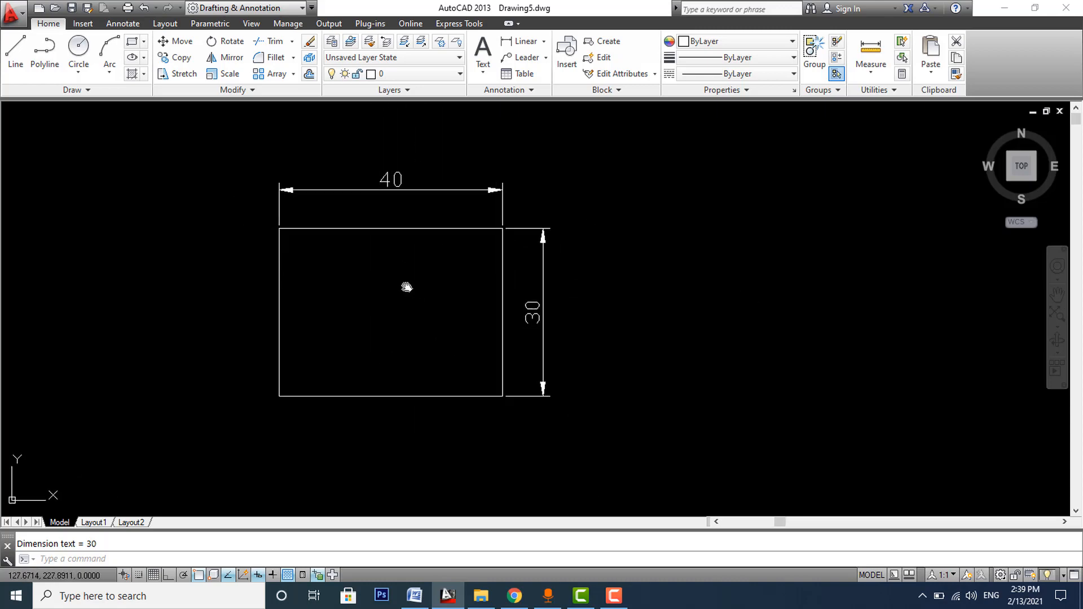
mouse_move(419, 300)
middle_down()
mouse_move(342, 299)
mouse_move(347, 315)
mouse_move(271, 292)
middle_up()
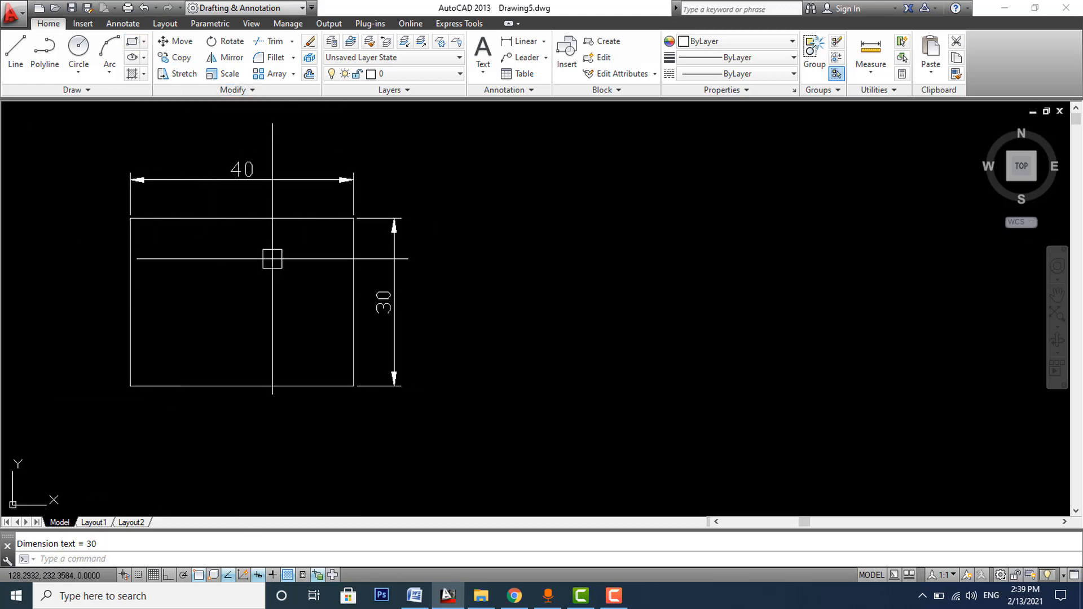
middle_drag(274, 324, 261, 324)
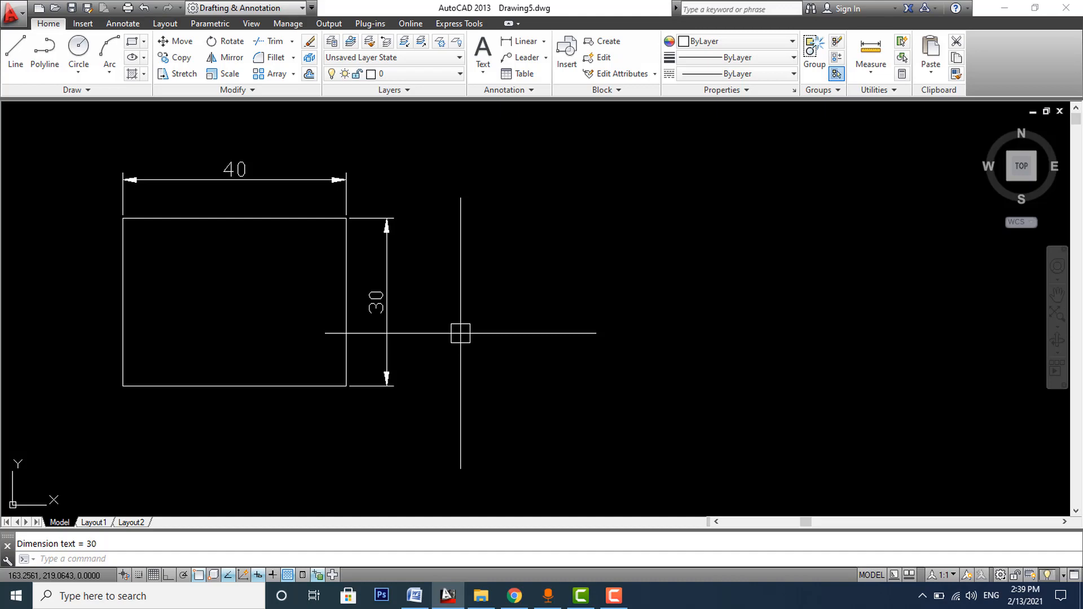
key(Escape)
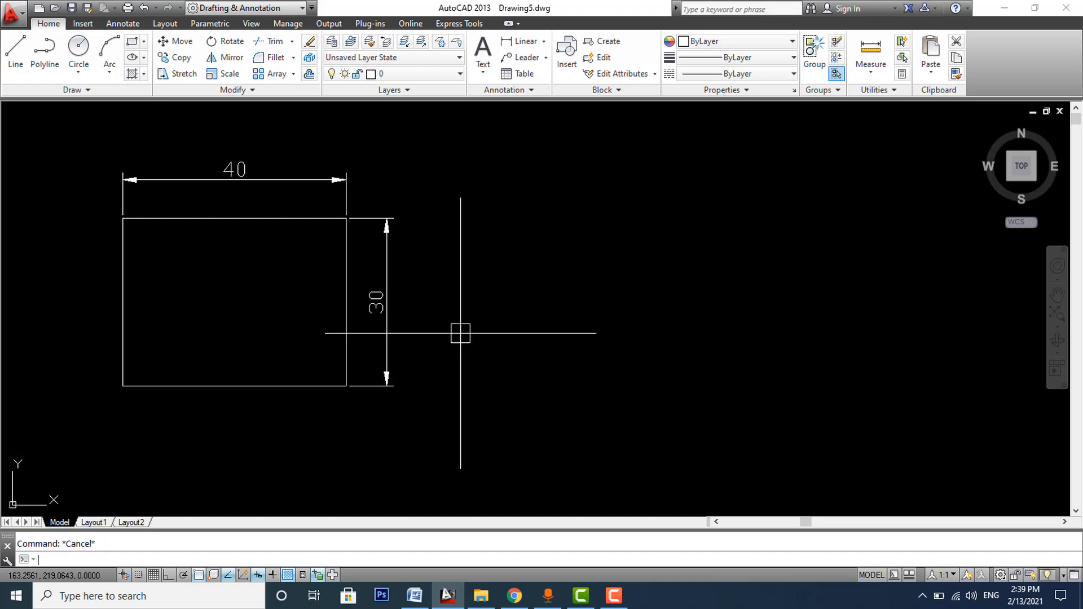
middle_drag(467, 335, 443, 335)
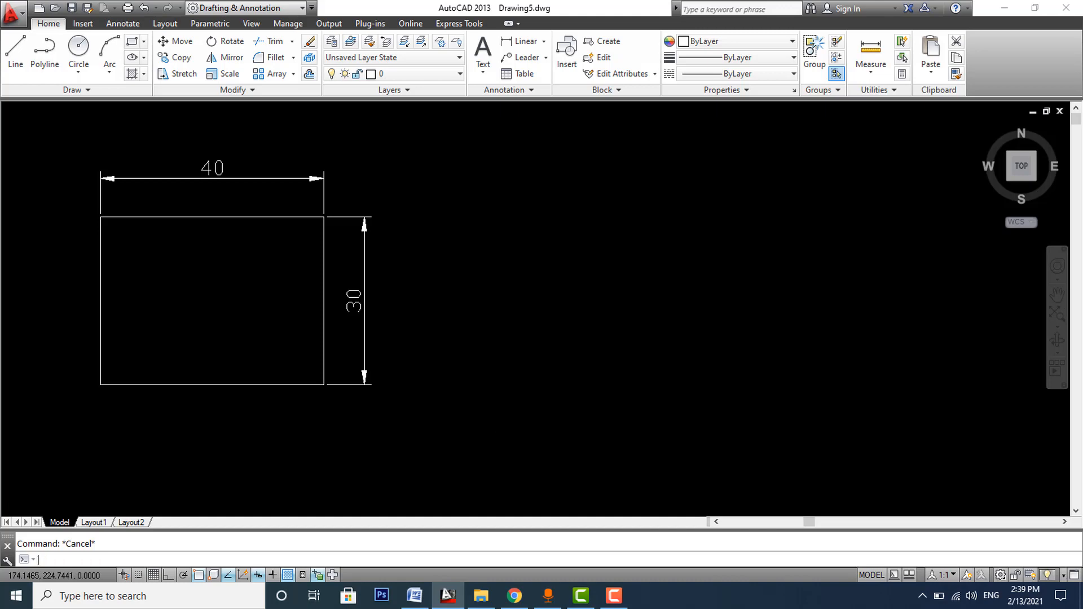
middle_drag(471, 307, 451, 308)
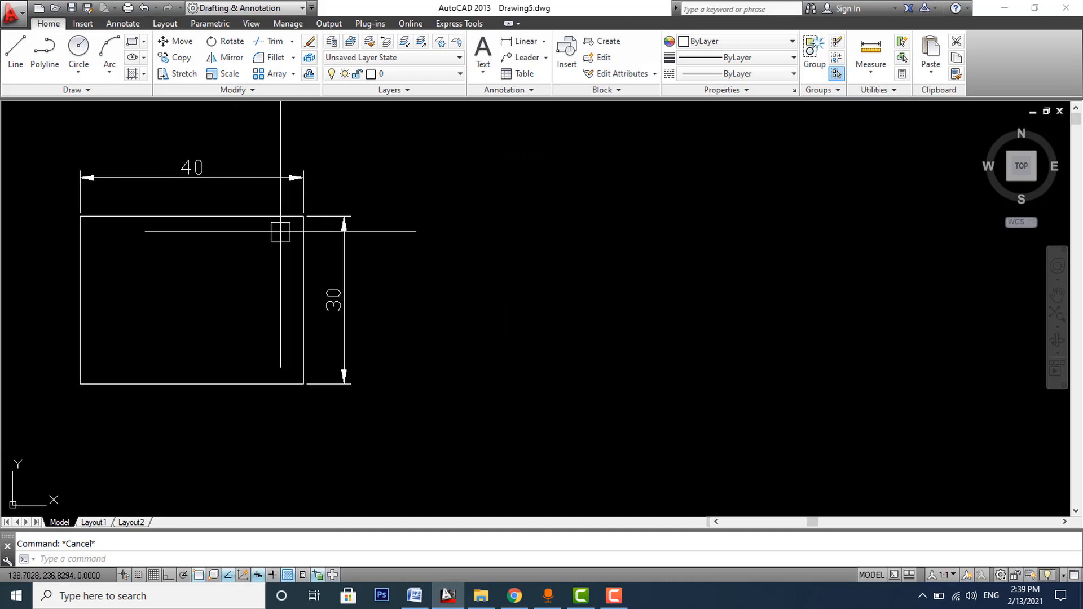
text(rec)
key(Return)
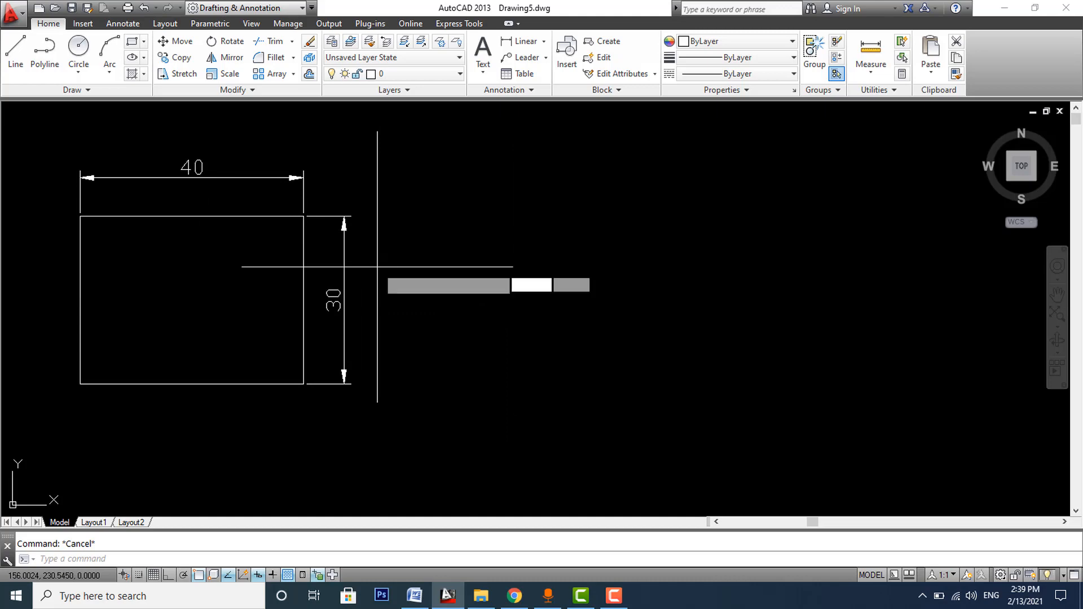
click(467, 186)
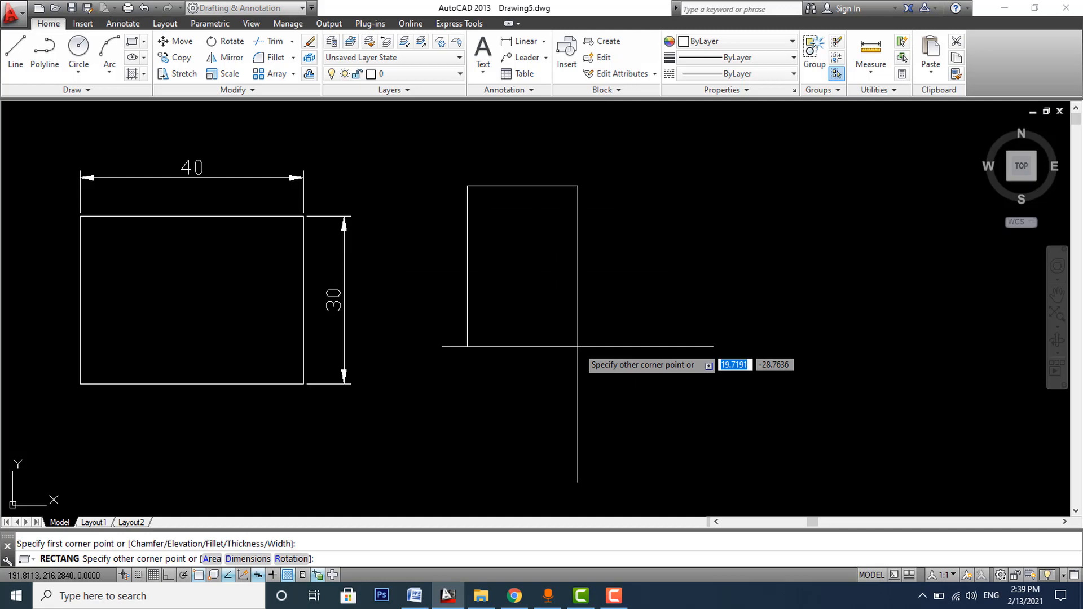
text(@)
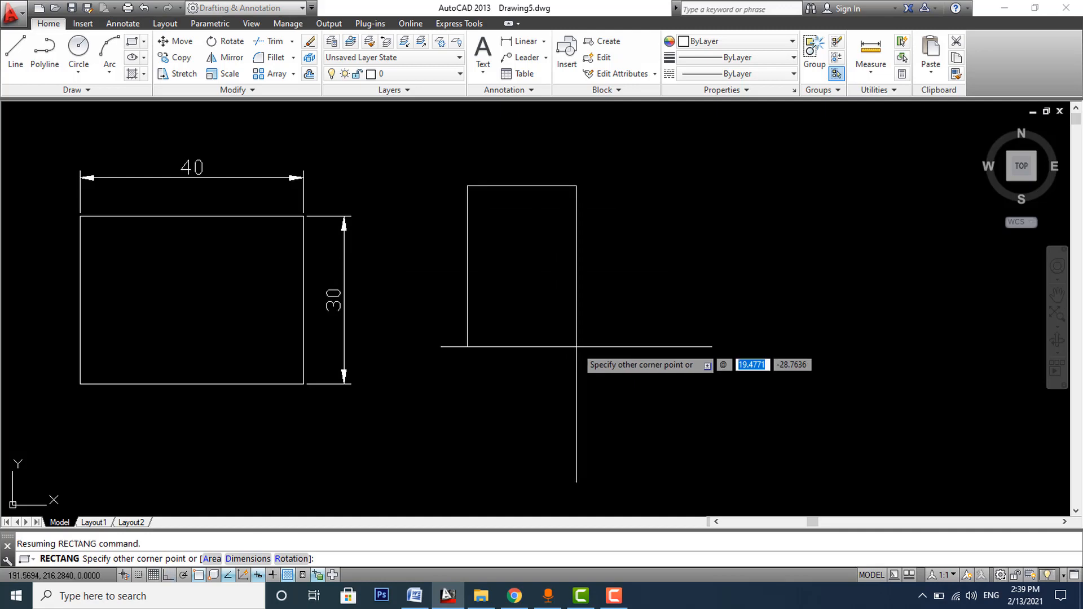
text(50)
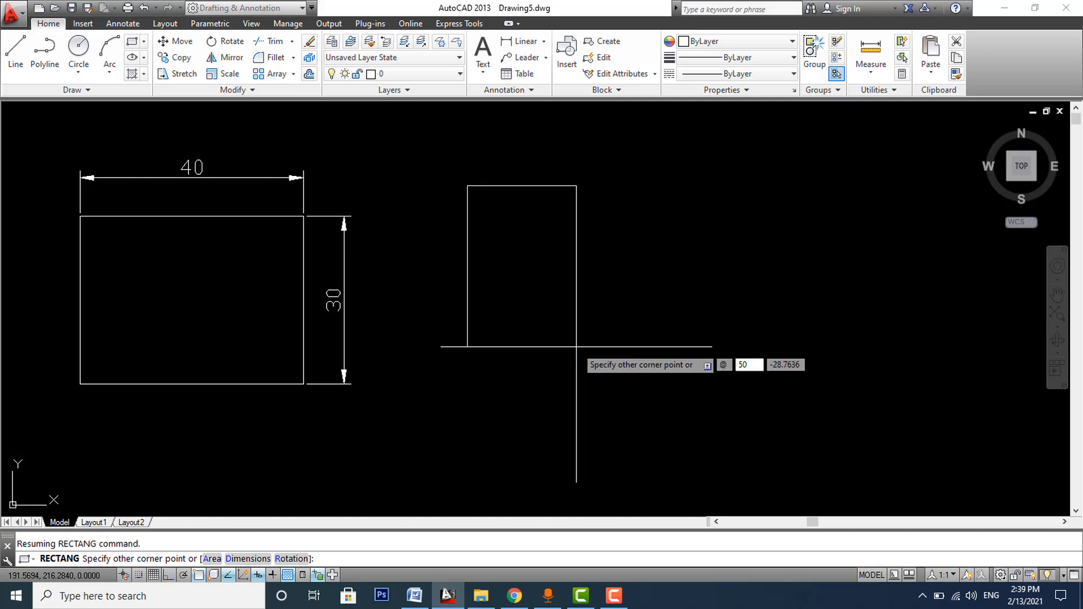
key(Tab)
text(50)
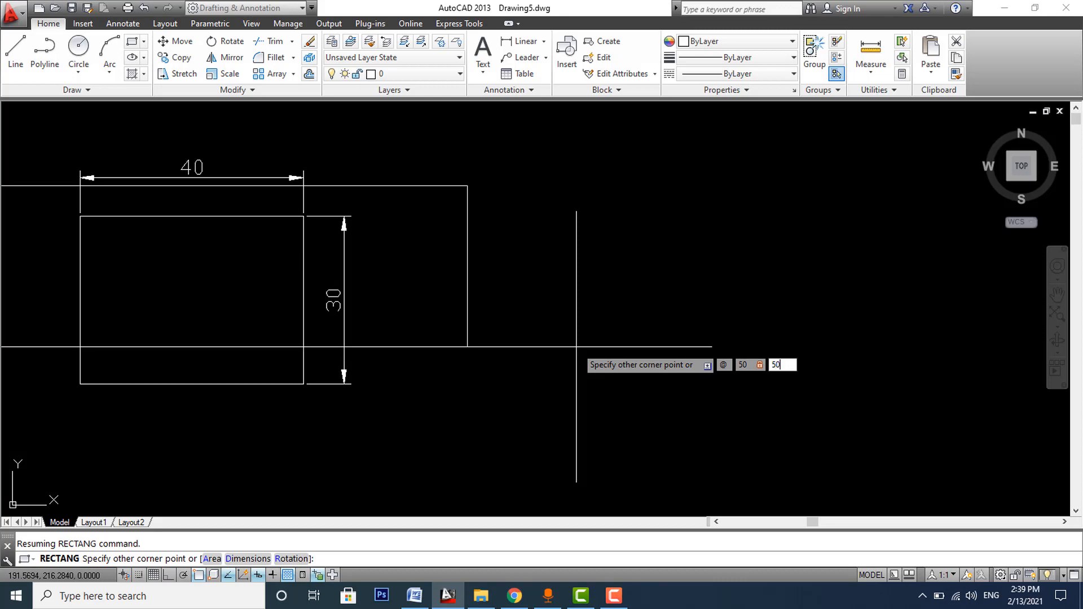
key(Return)
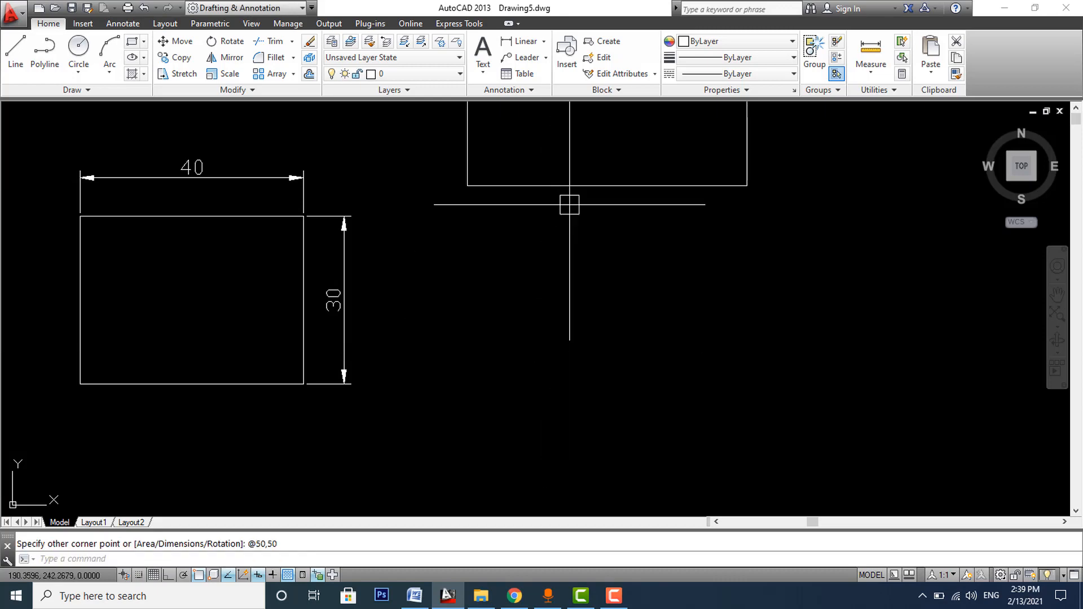
Step: Add an aligned dimension for the new square's top edge, placing the dimension line just above it
middle_drag(569, 201, 557, 412)
middle_drag(569, 305, 555, 335)
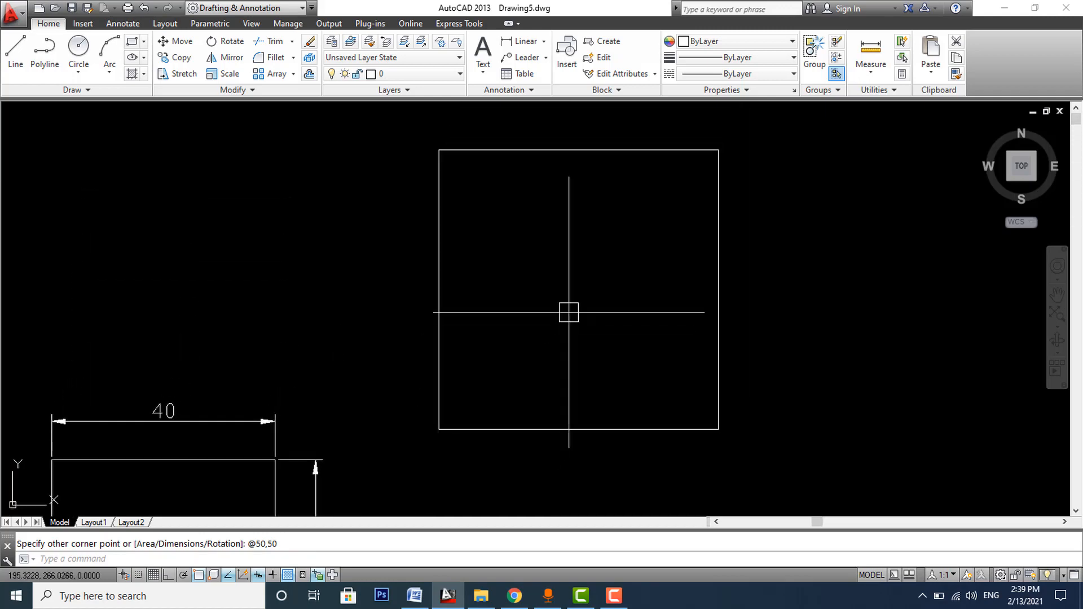
key(Escape)
text(dal)
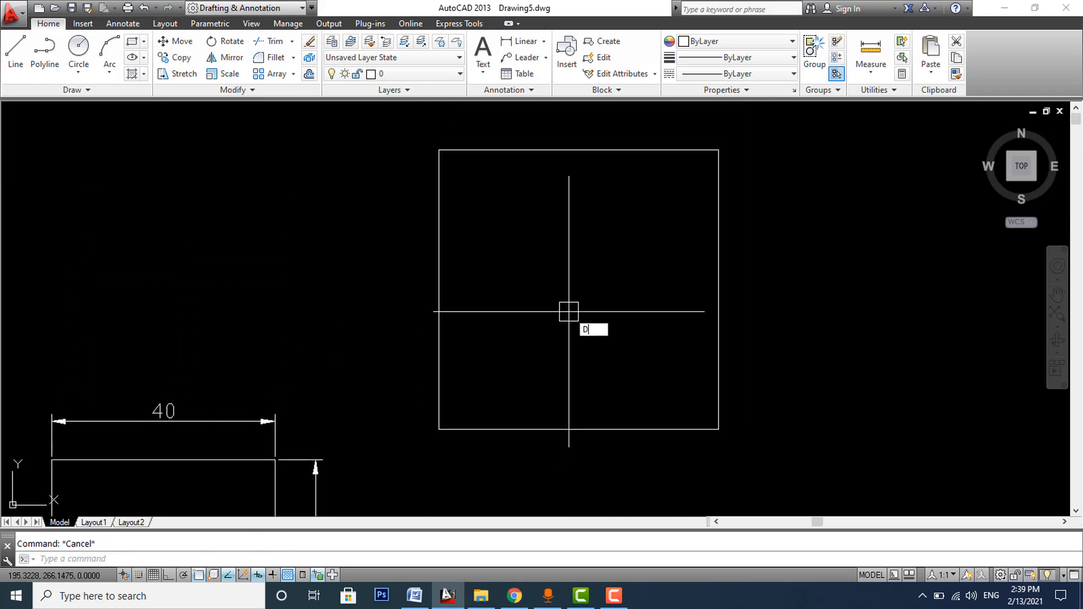
key(Return)
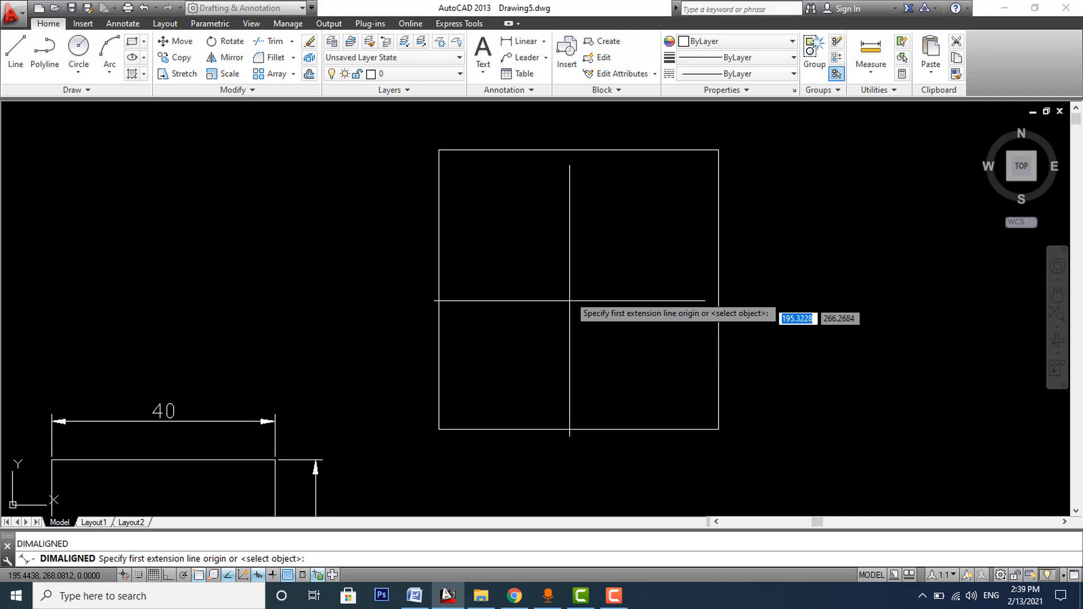
click(439, 150)
click(718, 149)
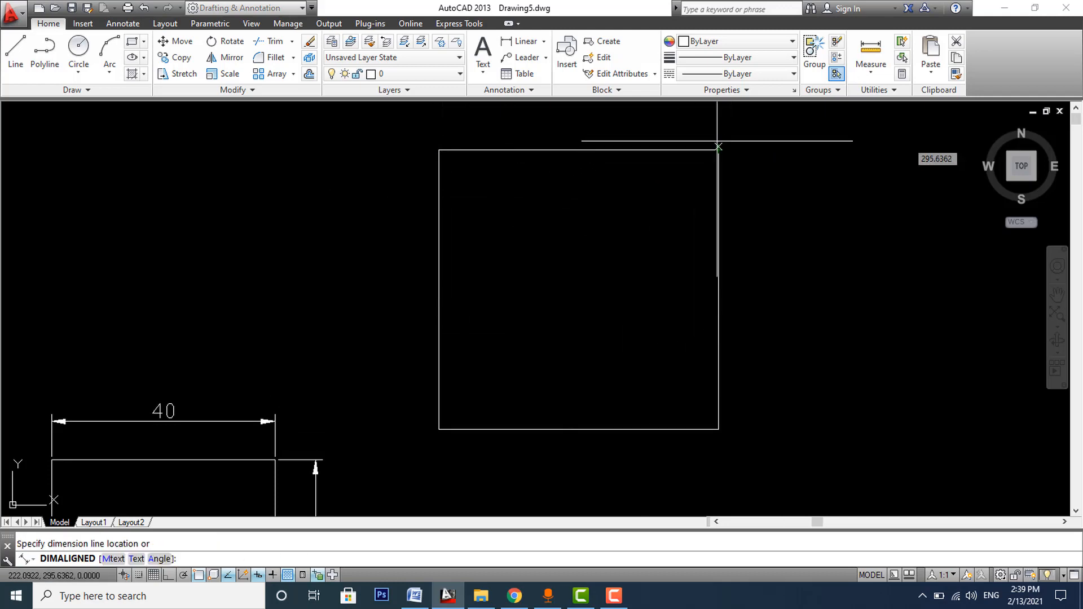
click(719, 123)
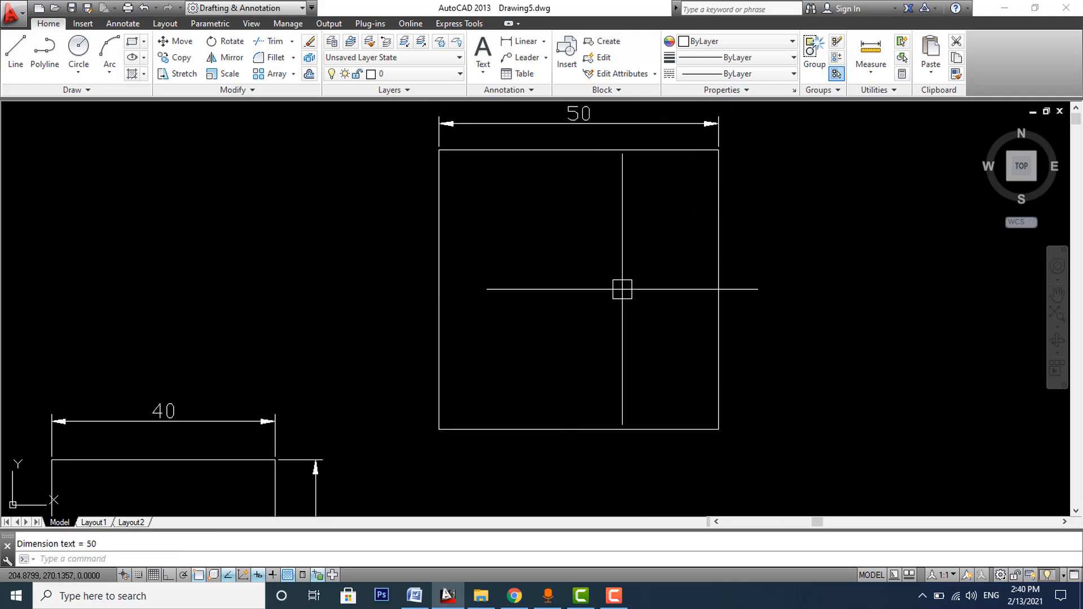
Step: Add a linear dimension for the square's right edge, placing the dimension line just outside it
middle_drag(607, 299, 583, 312)
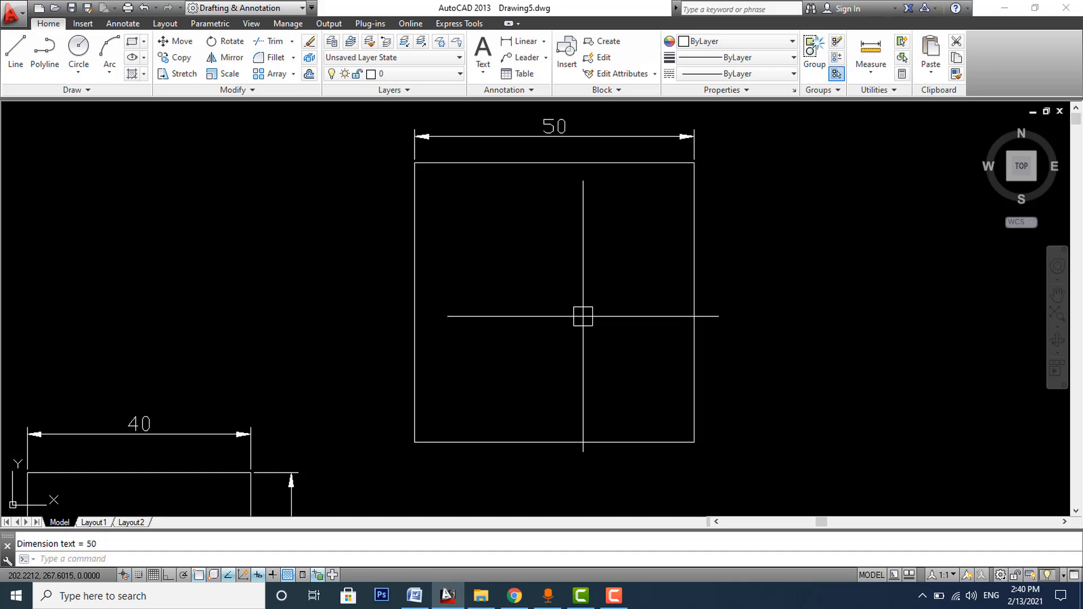
text(DLI)
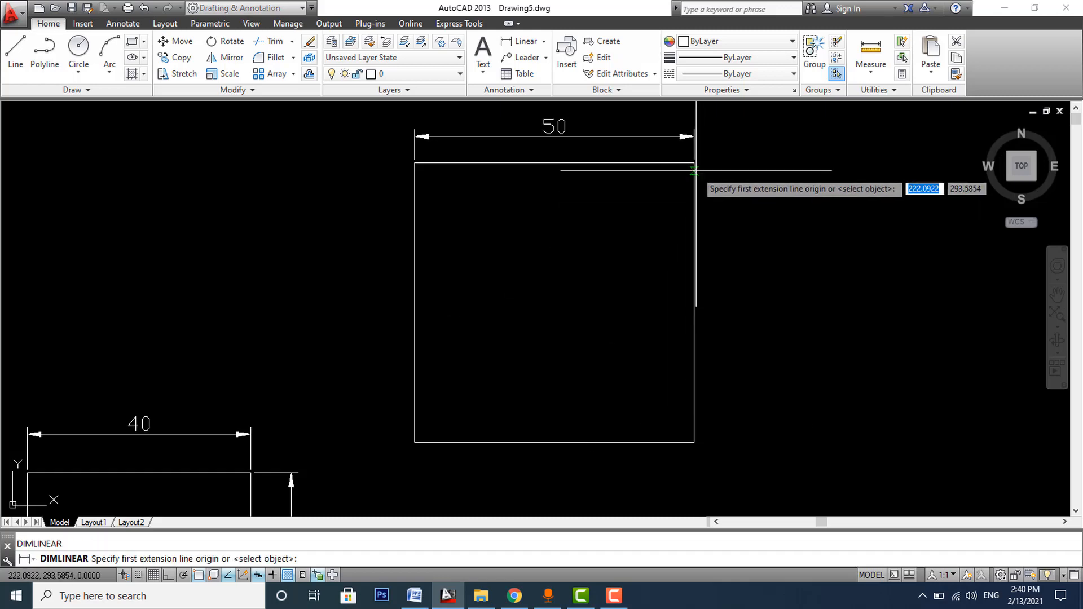
click(694, 163)
click(695, 442)
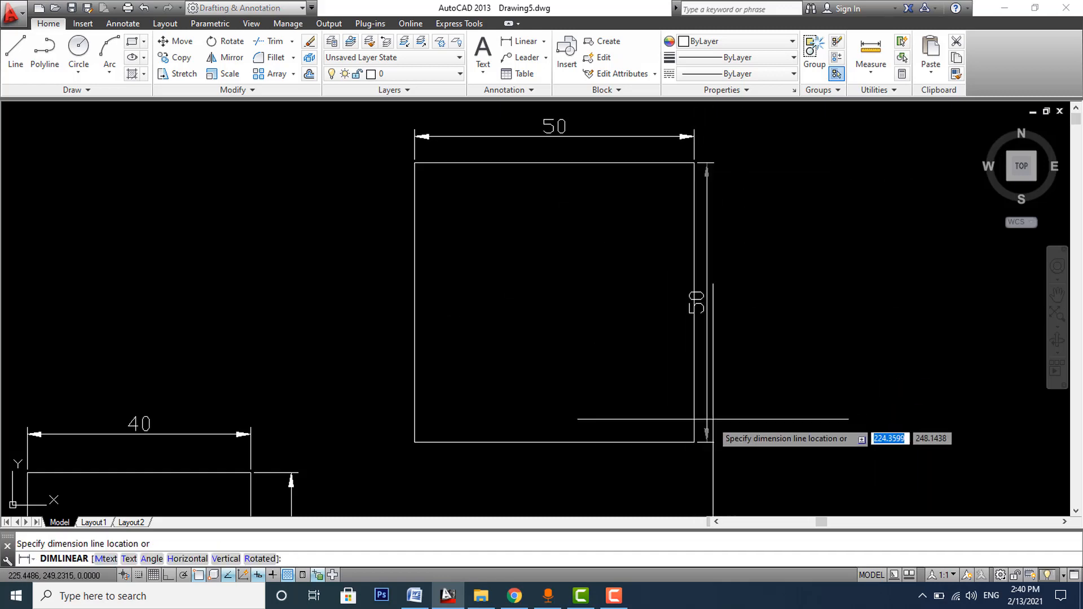
click(731, 387)
middle_drag(576, 305, 568, 314)
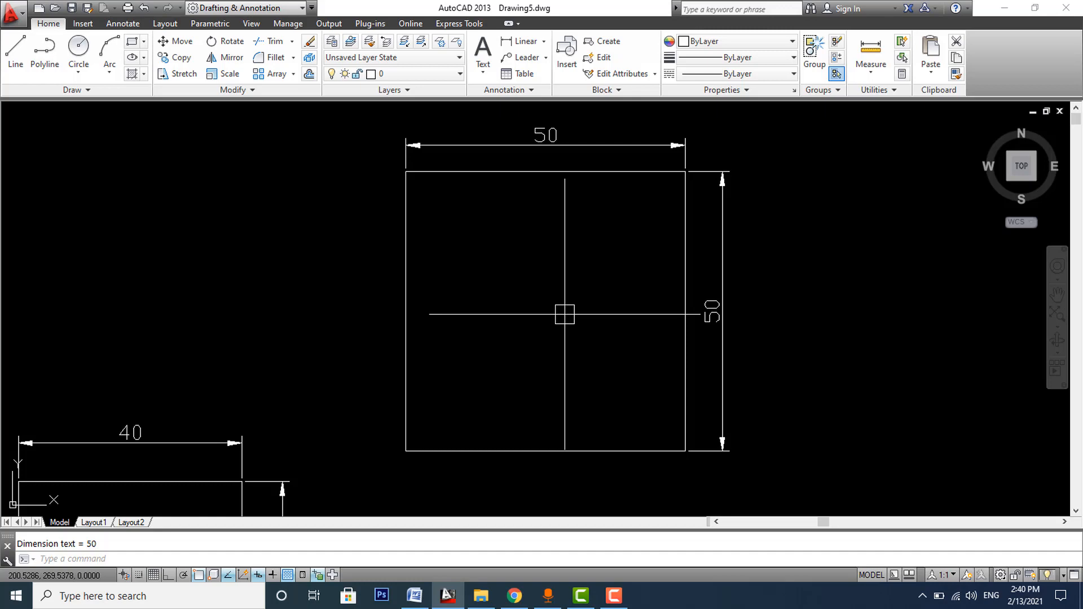
middle_drag(232, 394, 495, 251)
middle_drag(410, 384, 372, 339)
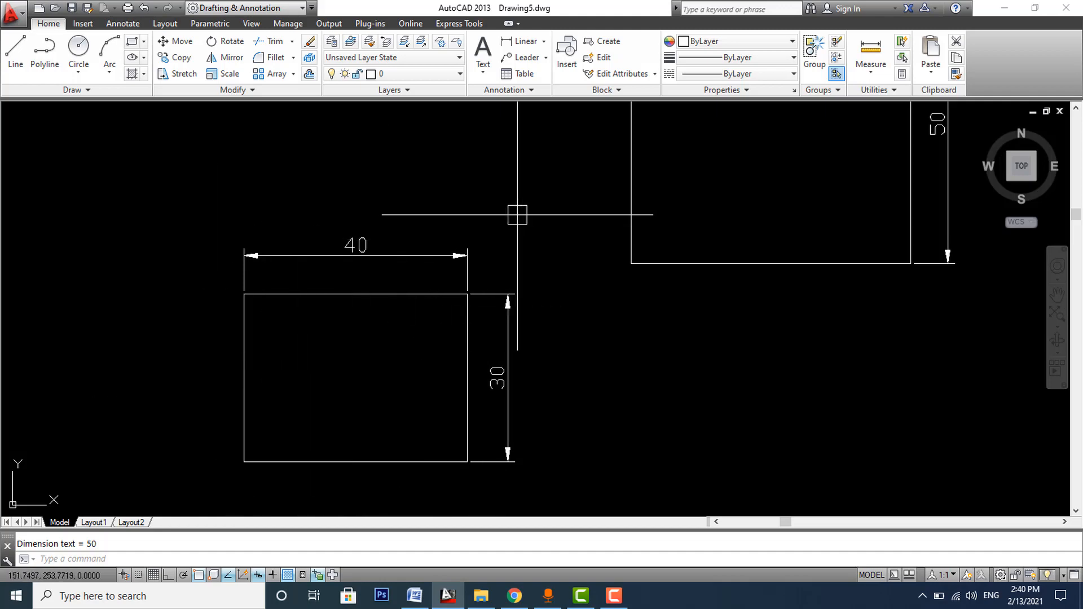
middle_drag(517, 218, 286, 362)
middle_drag(567, 232, 534, 292)
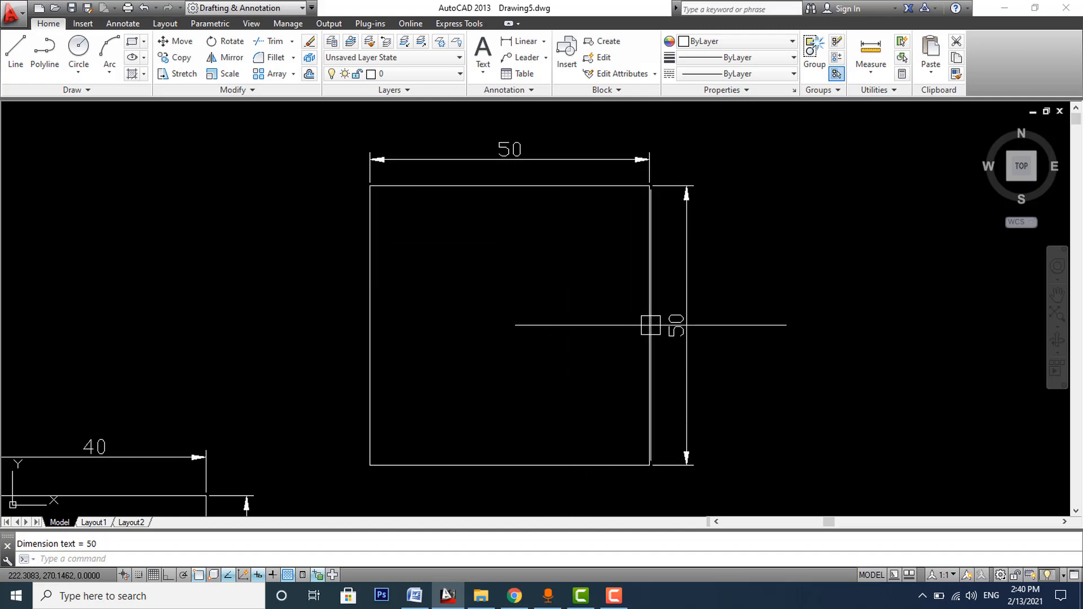
Step: Add a linear dimension for the square's left edge, placing the dimension line just outside it
mouse_move(365, 314)
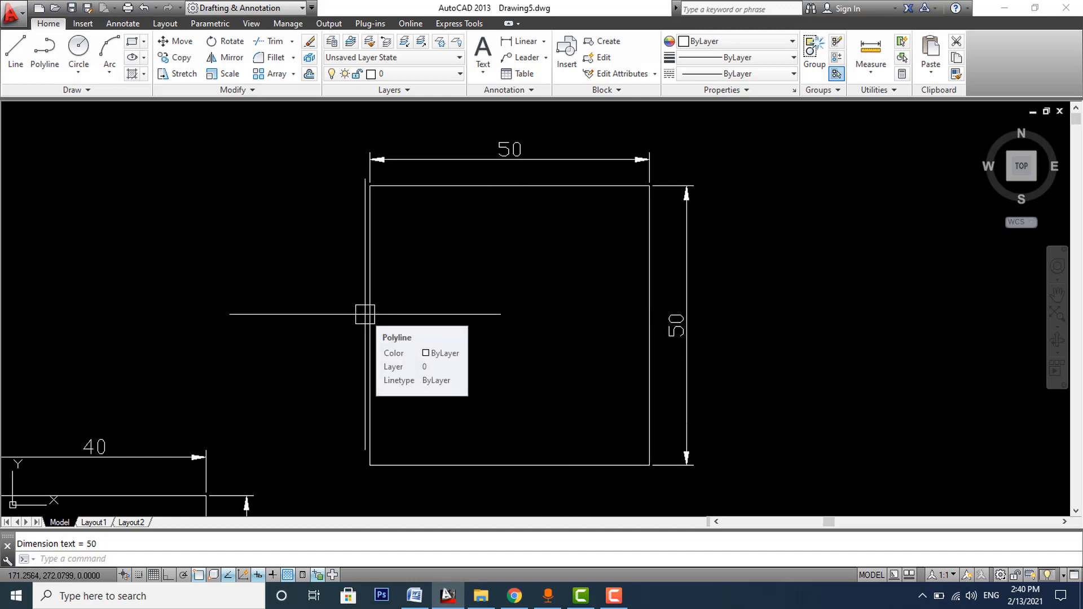
text(dli)
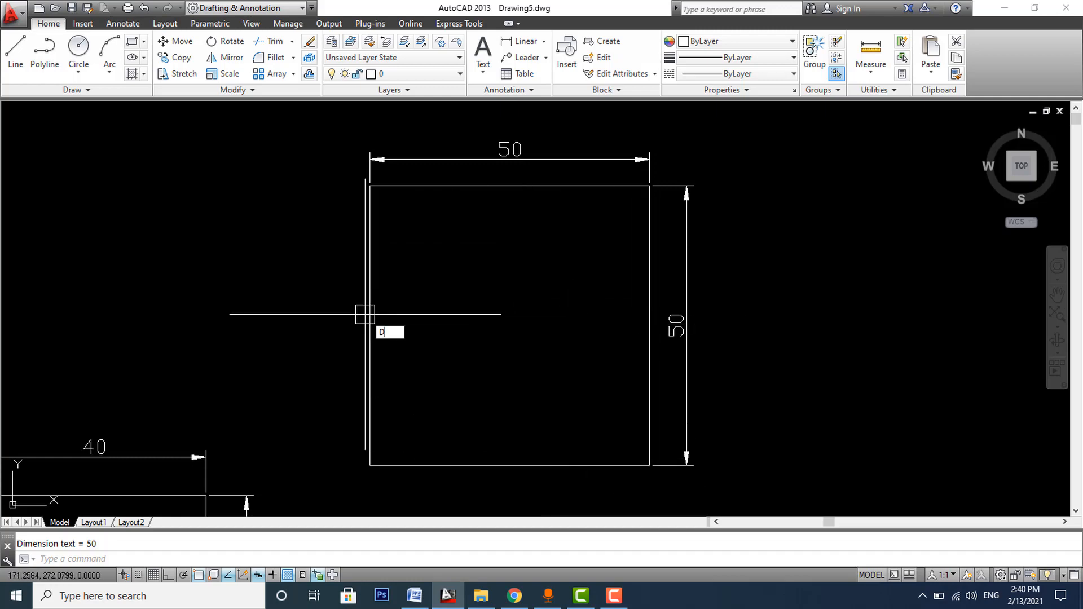
key(Return)
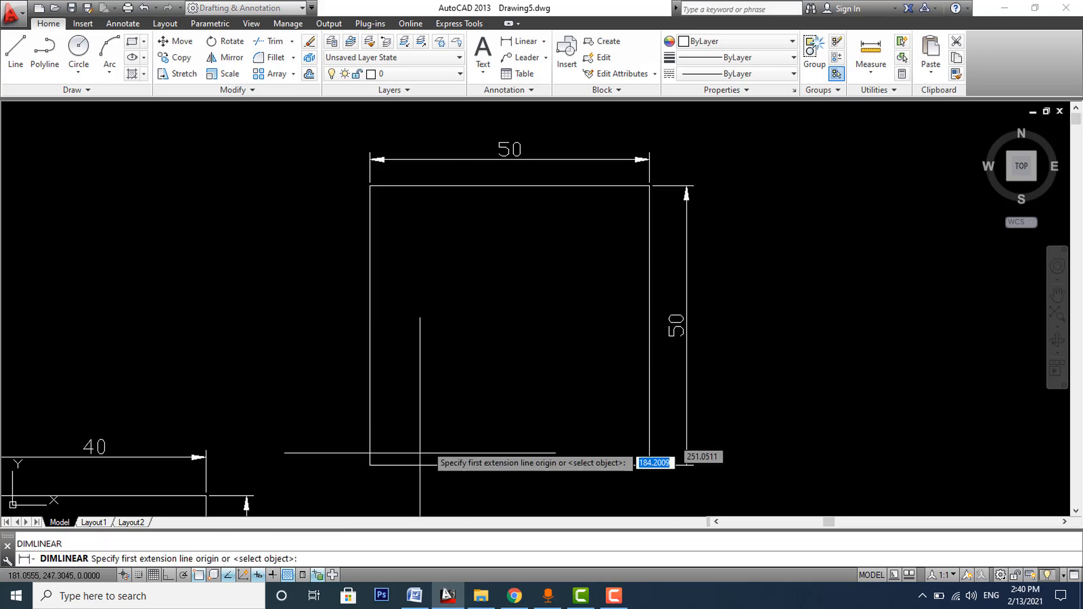
click(370, 465)
click(370, 185)
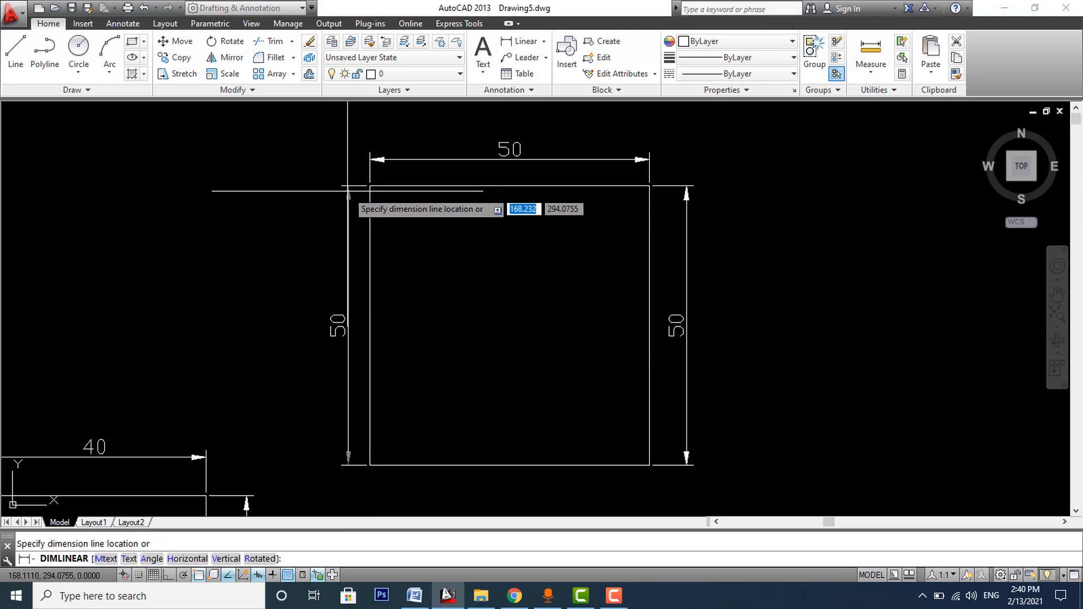
click(341, 192)
Step: Add a linear dimension for the square's bottom edge, placing the dimension line just below it
key(space)
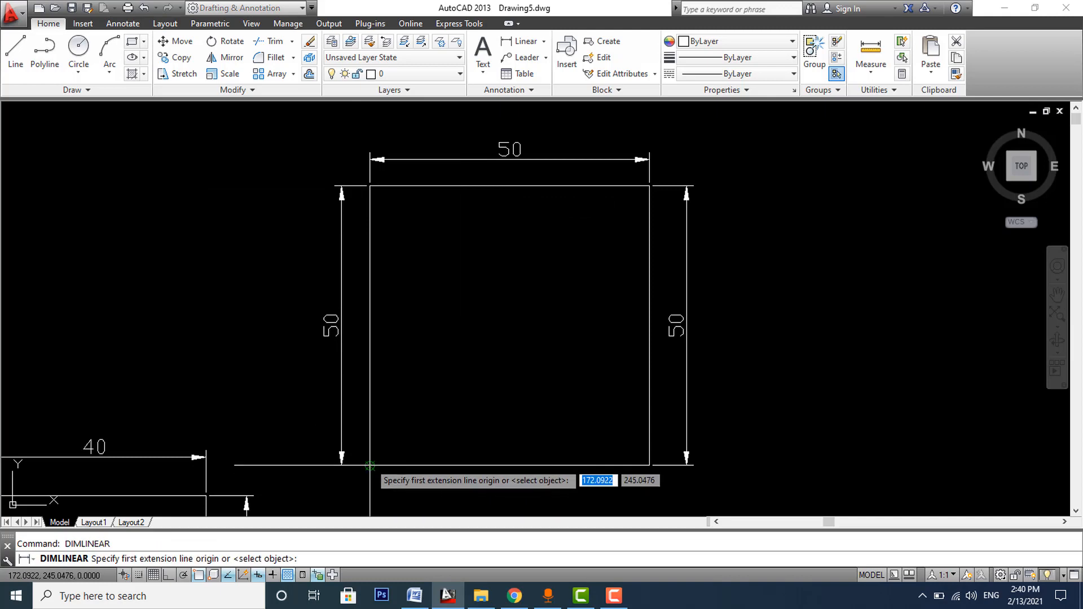
click(370, 465)
click(649, 466)
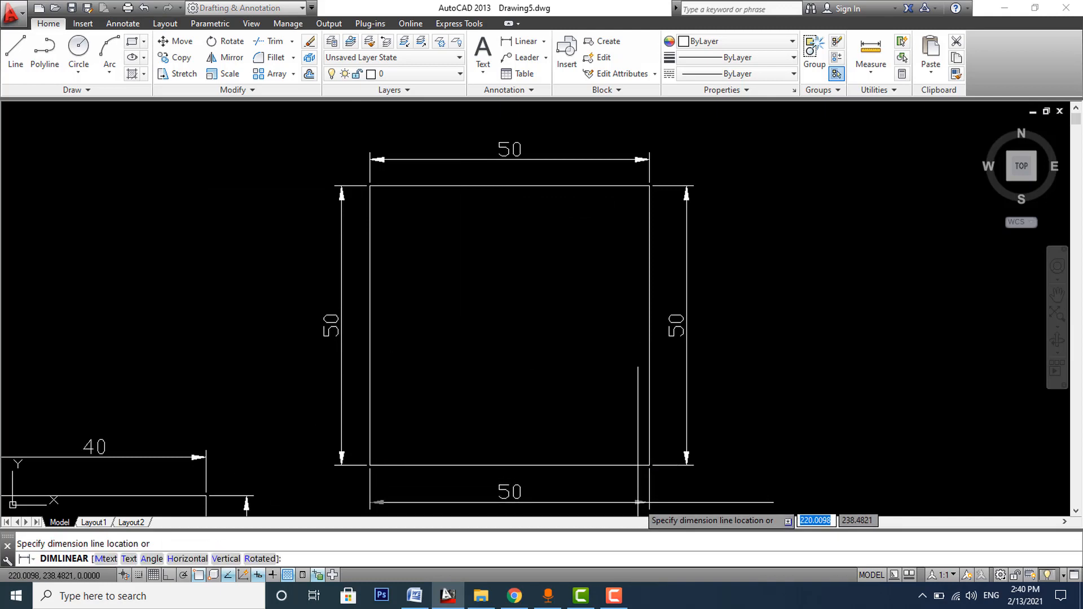
click(636, 491)
middle_drag(483, 372, 542, 346)
scroll(543, 346, down, 2)
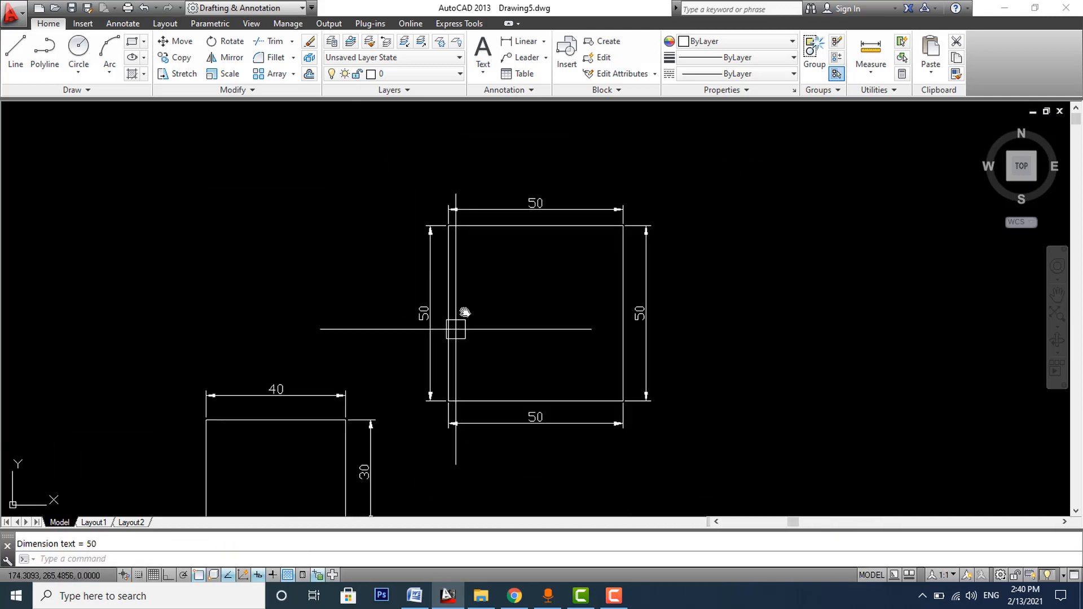